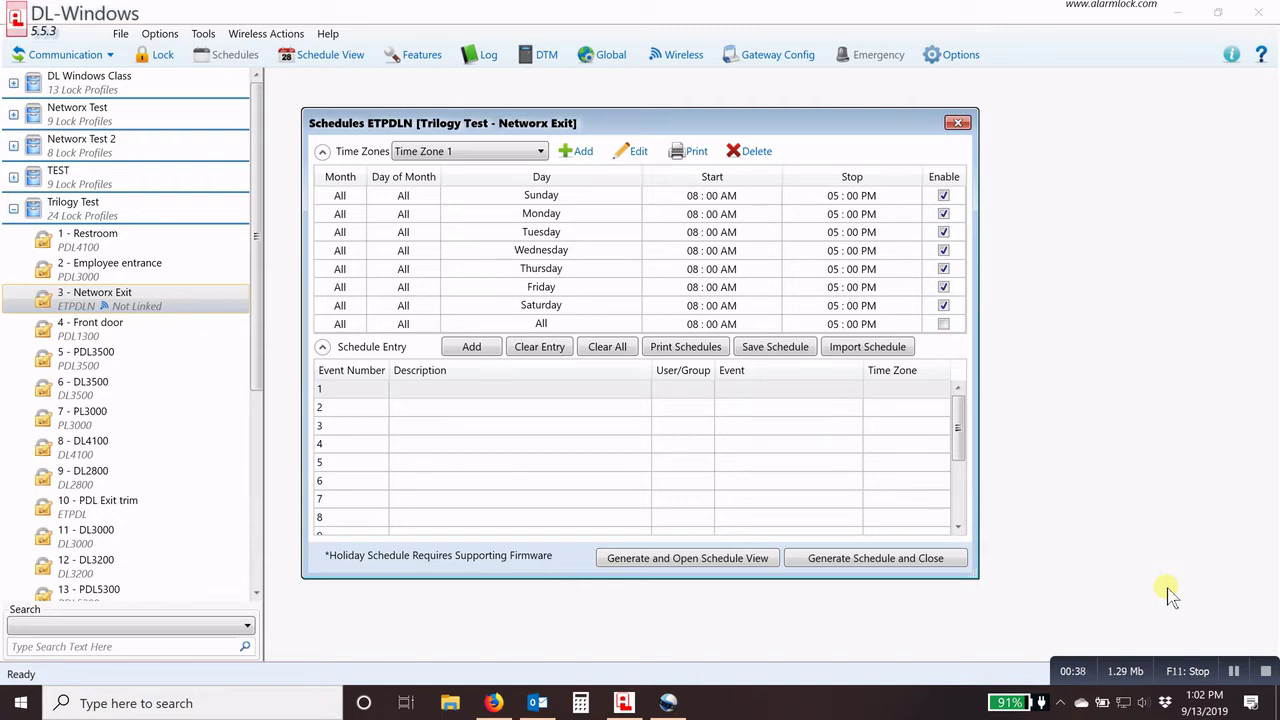
# - Switch to Firefox, open the Alarm Lock software downloads in the NAPCO Technical Library and examine the Networx lock firmware entries
pyautogui.click(493, 703)
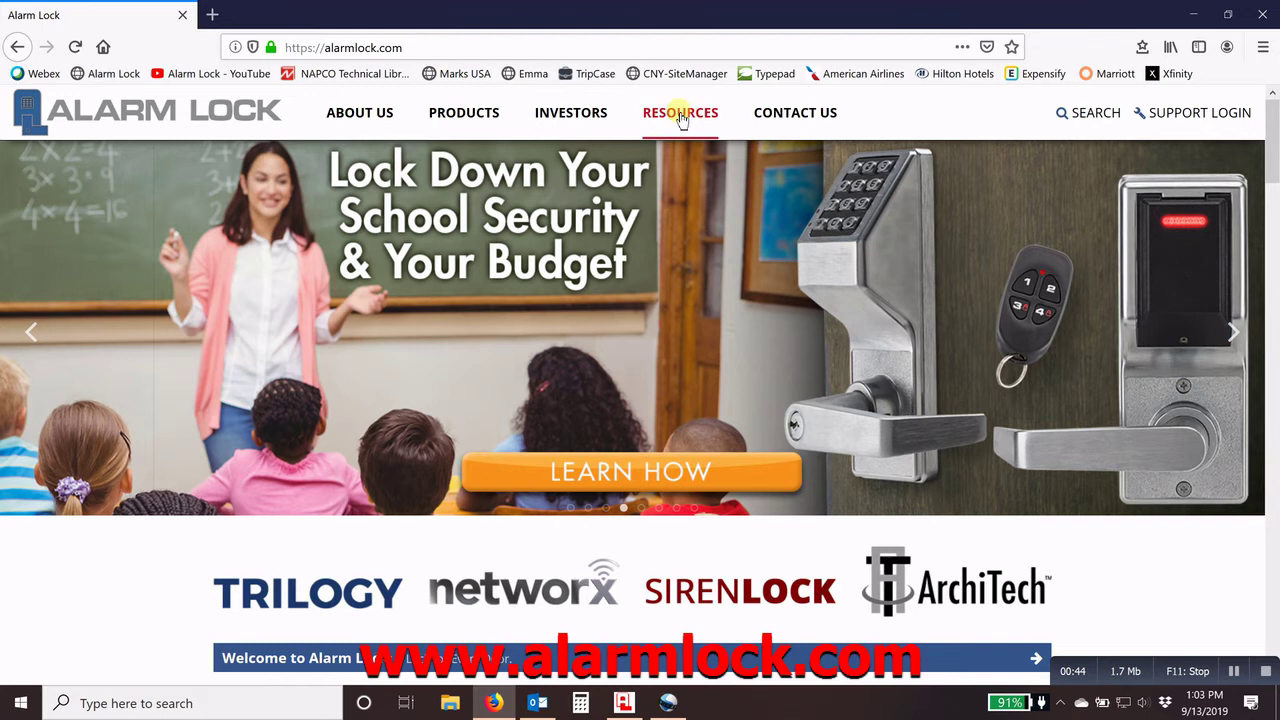
pyautogui.moveTo(680, 116)
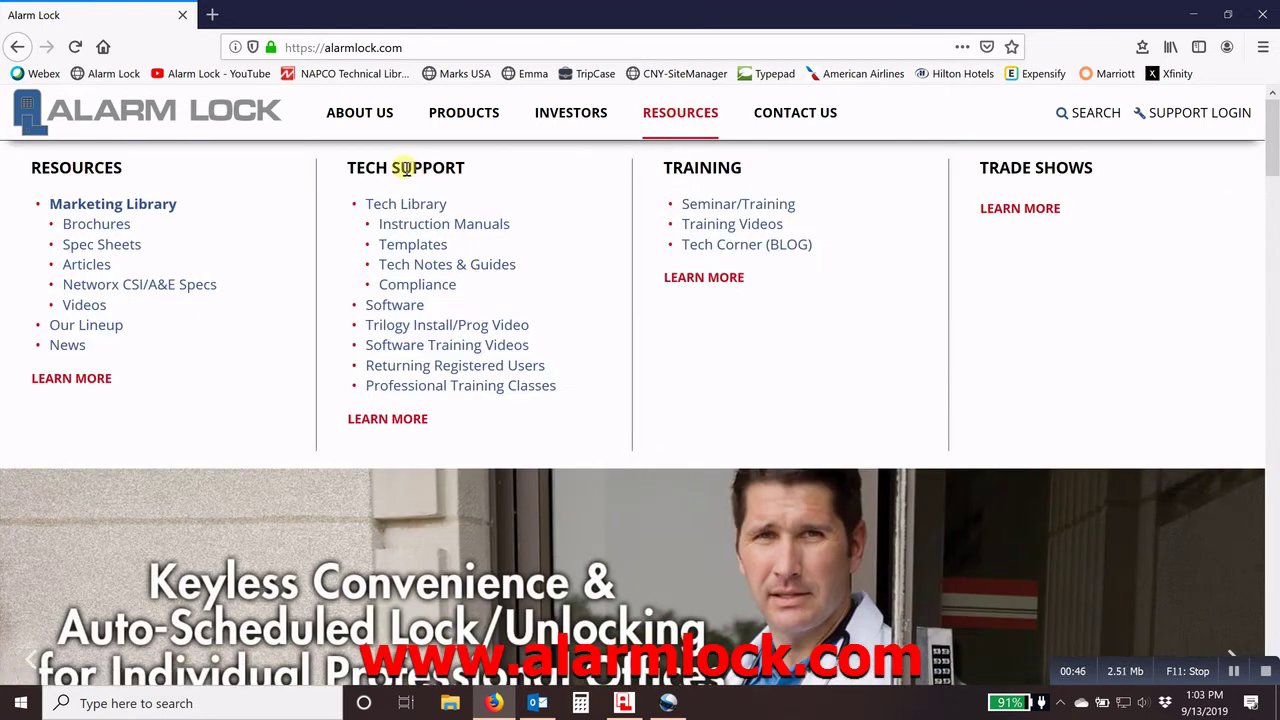
pyautogui.click(387, 306)
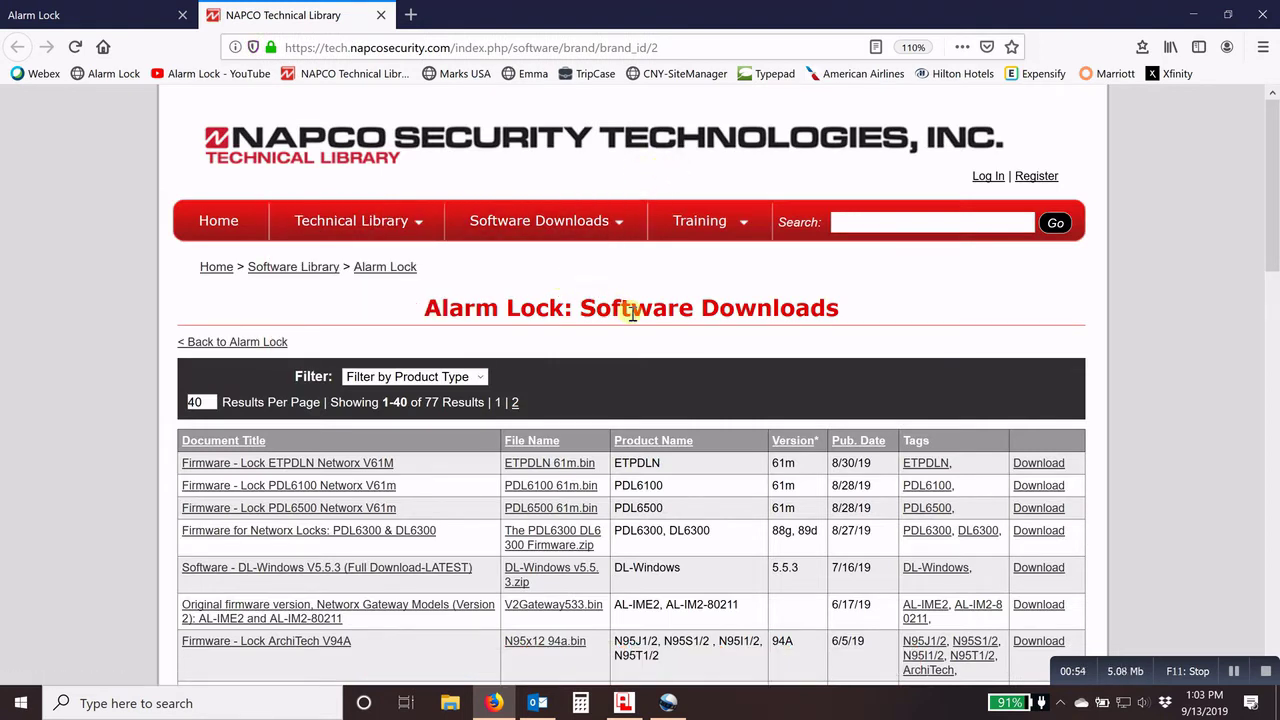
pyautogui.scroll(-2, 580, 395)
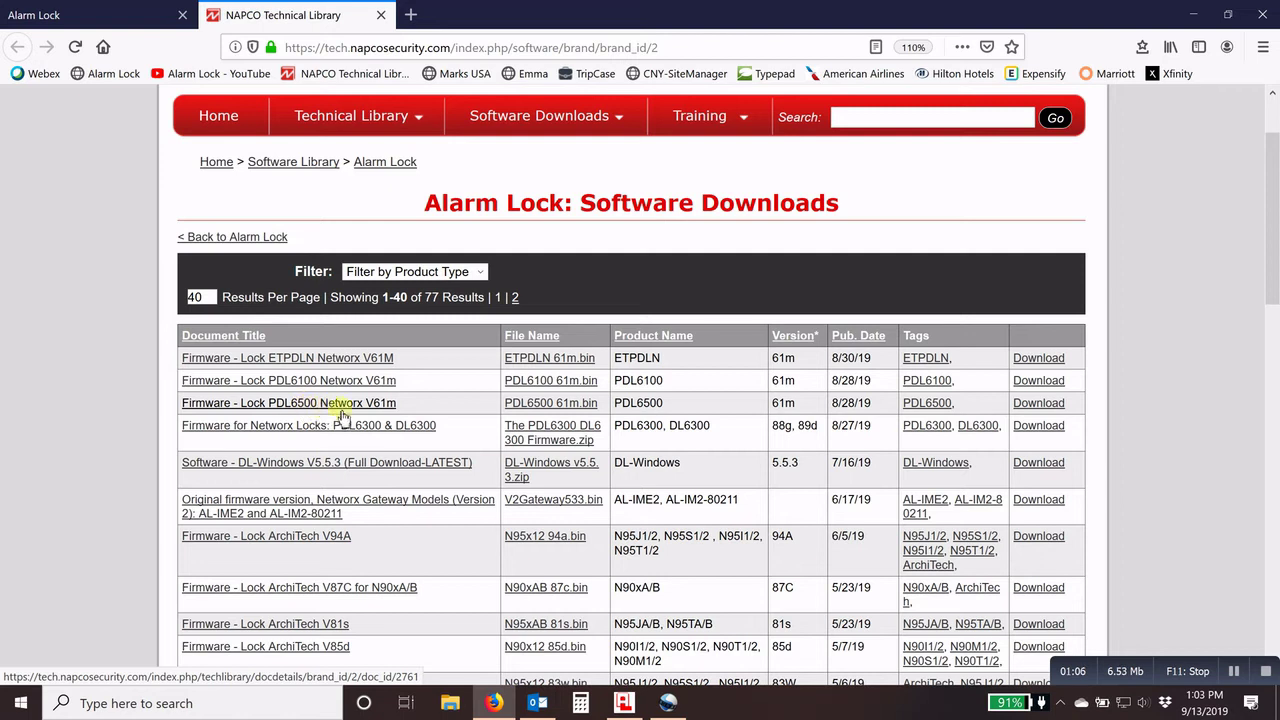
pyautogui.scroll(2, 870, 352)
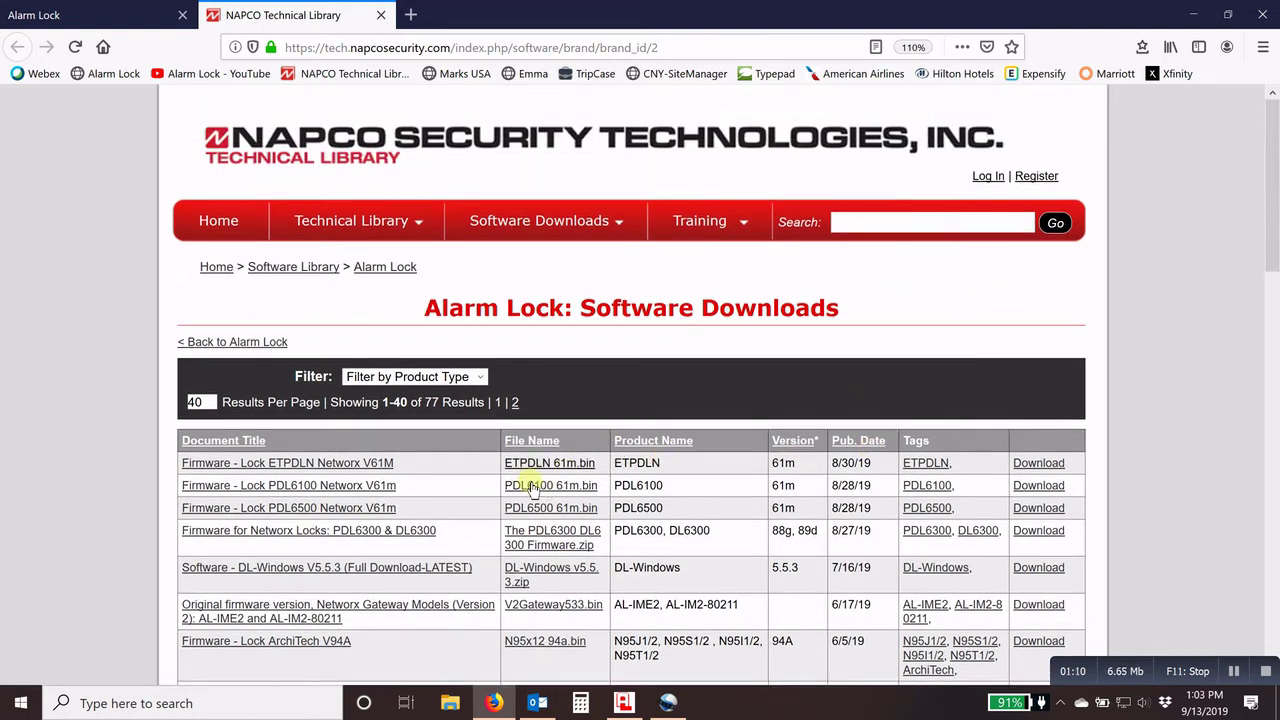
# - Open the NAPCO Technical Library account registration form and review its required fields
pyautogui.click(1035, 180)
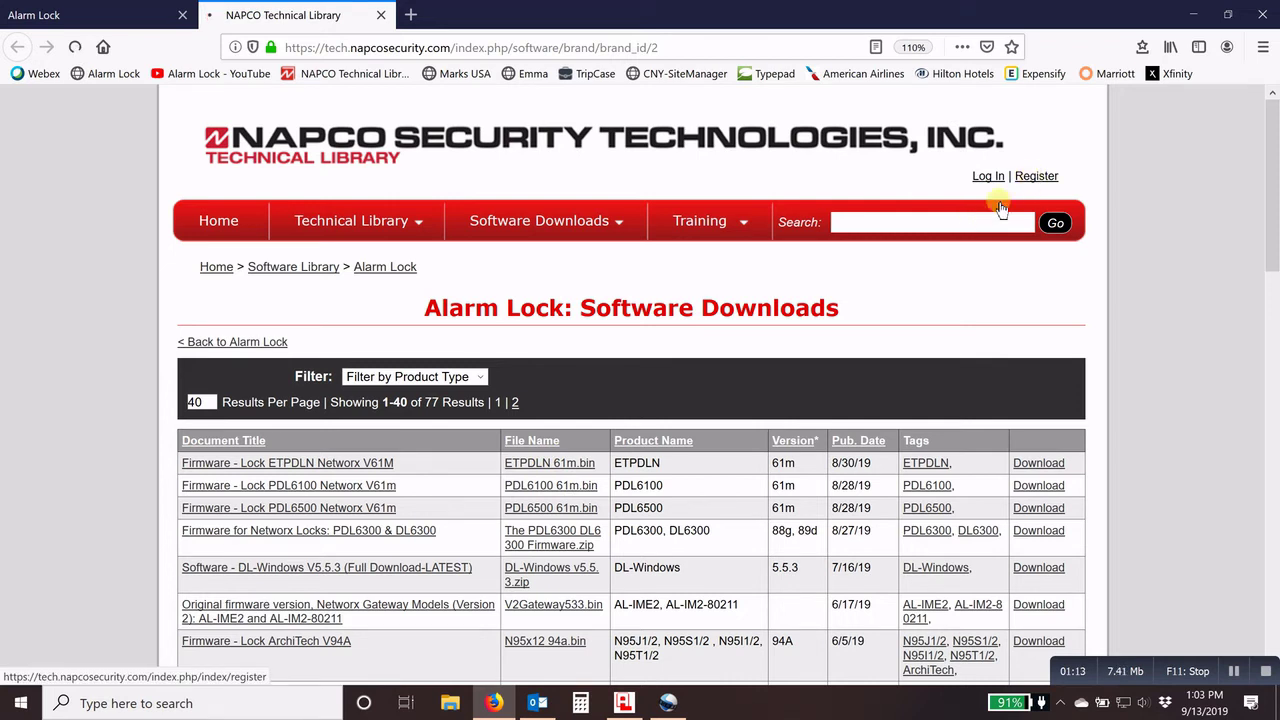
pyautogui.scroll(-4, 700, 390)
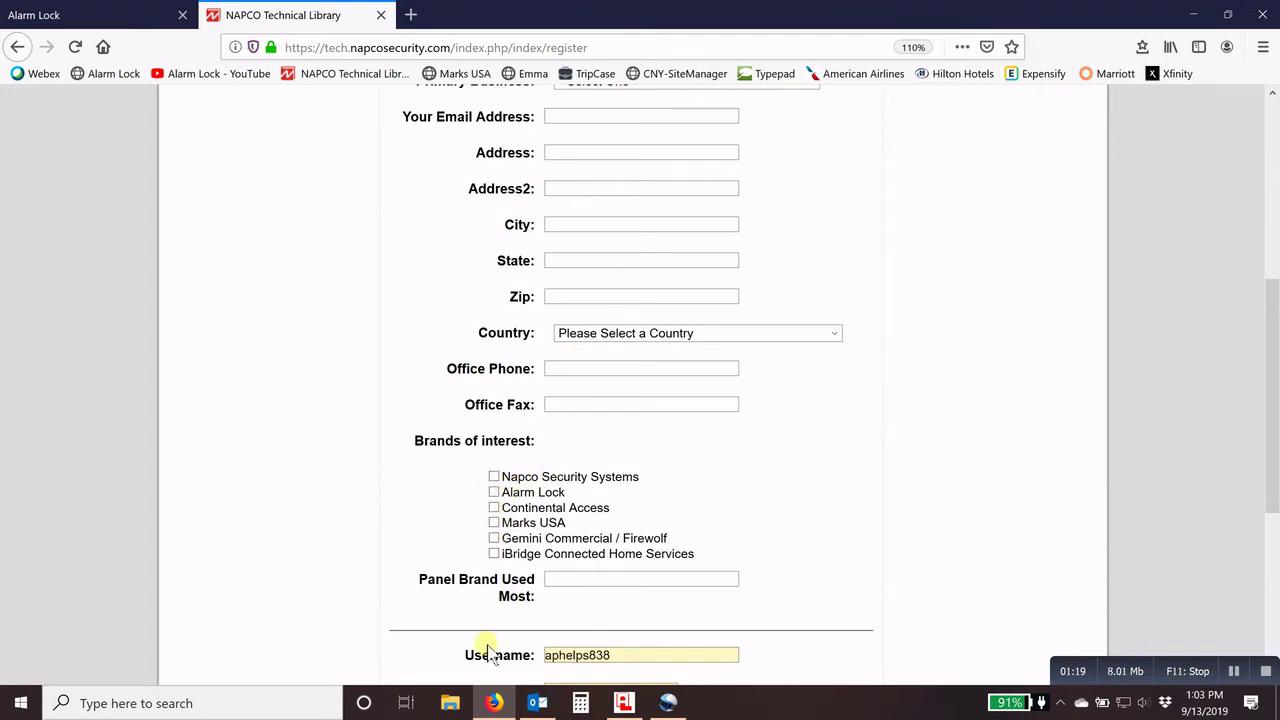
pyautogui.scroll(-2, 480, 608)
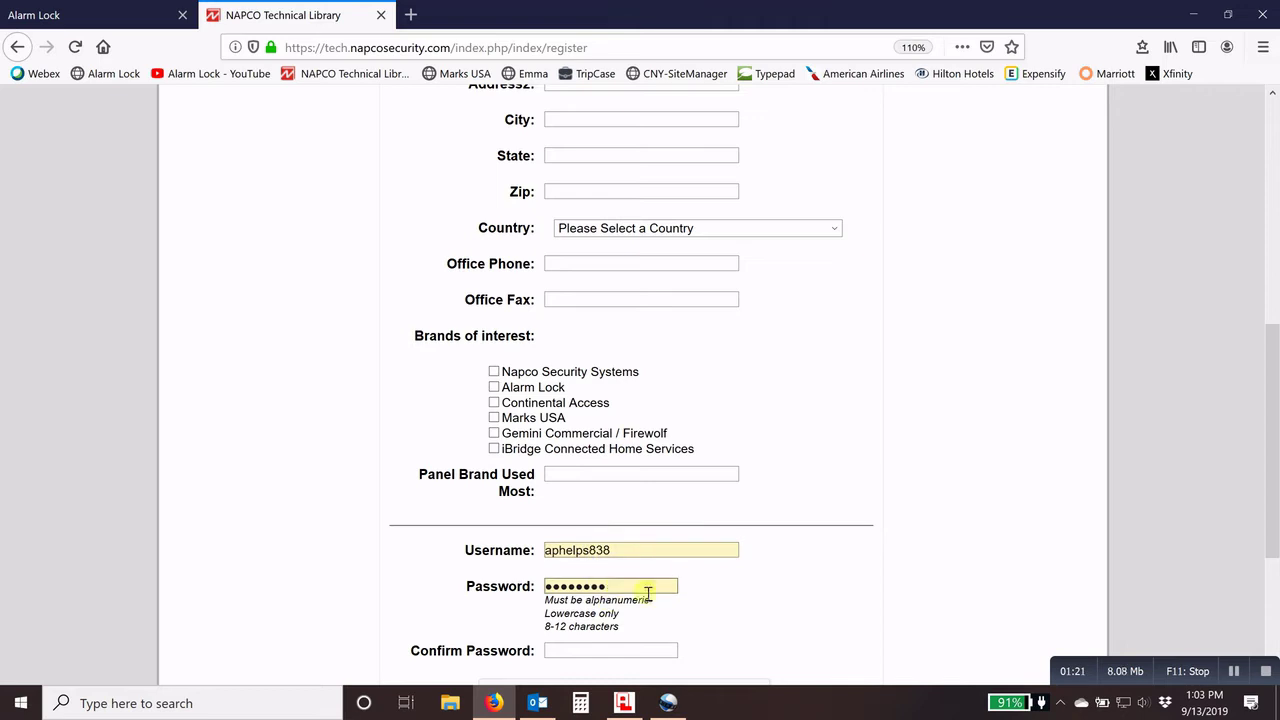
pyautogui.scroll(10, 847, 557)
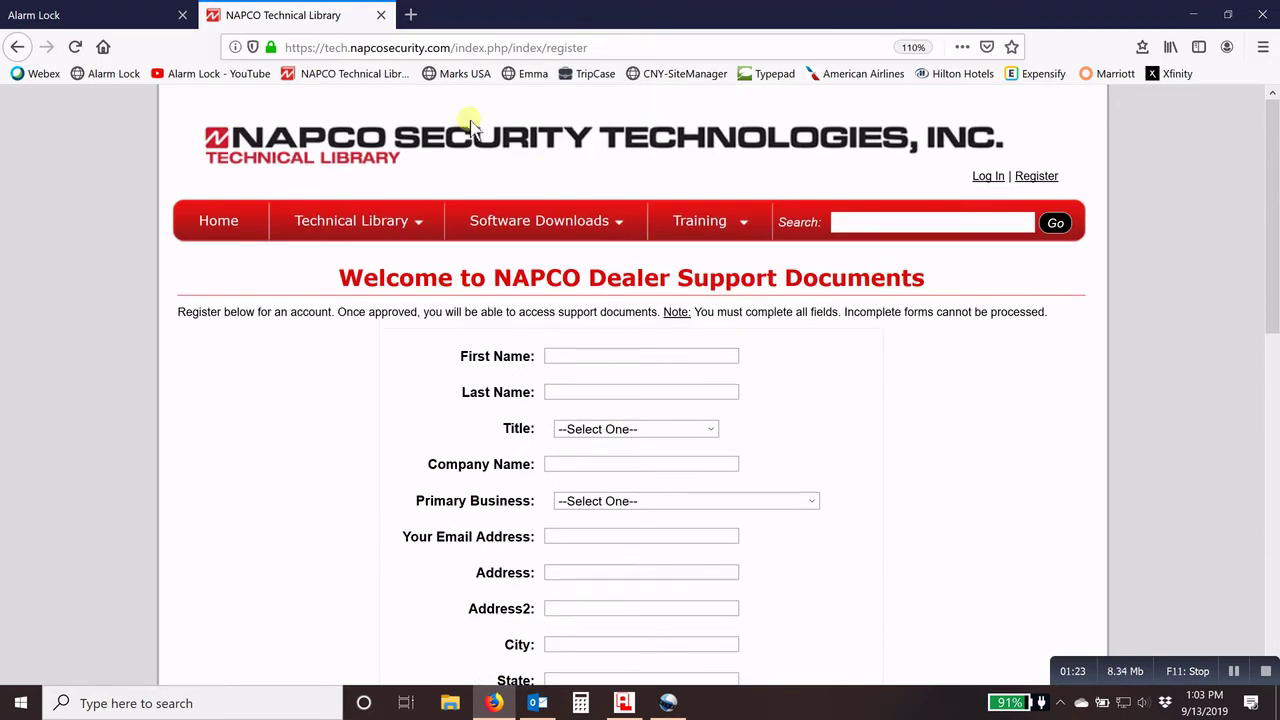
# - Switch to DL-Windows, make Time Zone 1 of the Networx Exit lock a holiday time zone named "Christmas Break 2019" and save it
pyautogui.click(624, 706)
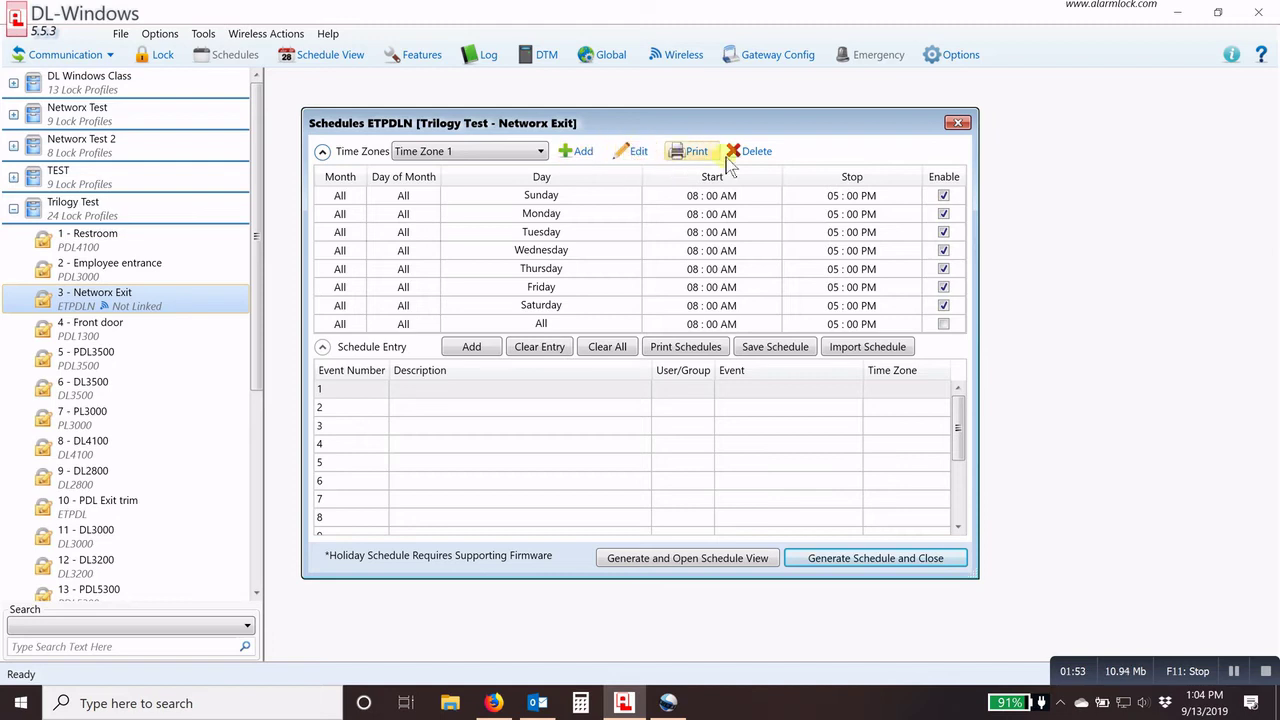
pyautogui.click(632, 153)
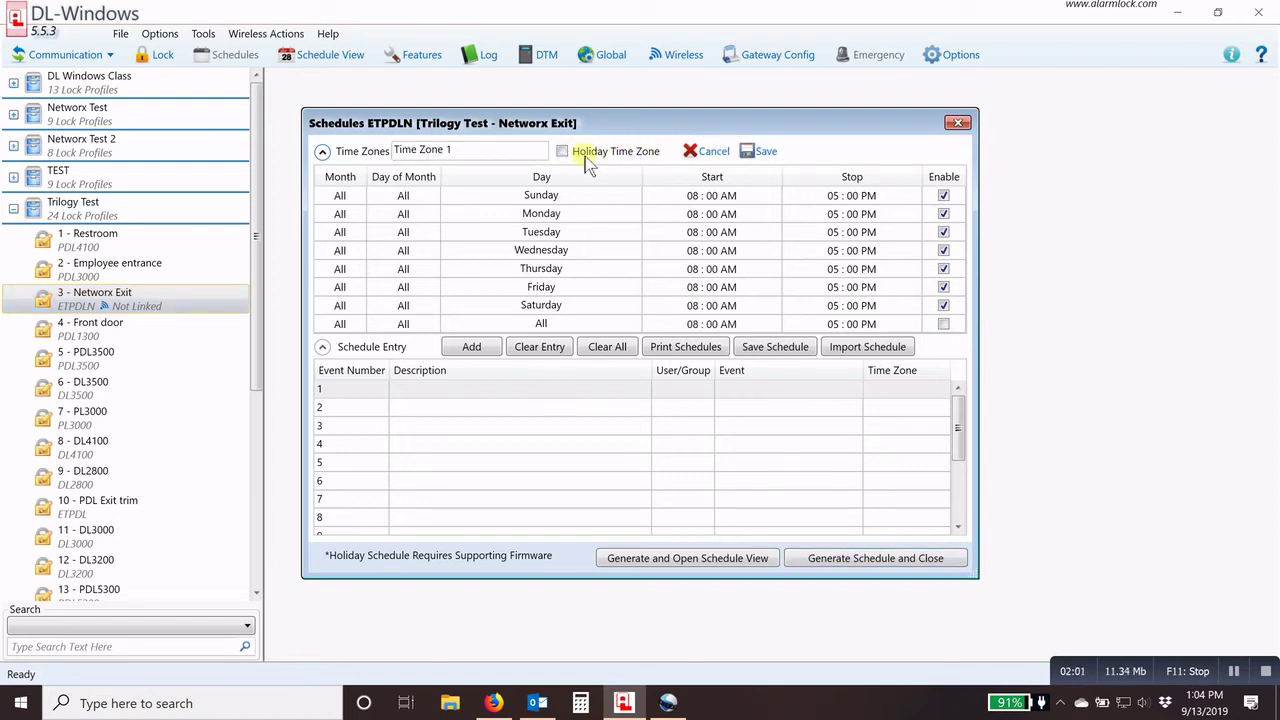
pyautogui.moveTo(512, 150); pyautogui.dragTo(370, 150)
pyautogui.moveTo(495, 155); pyautogui.dragTo(374, 152)
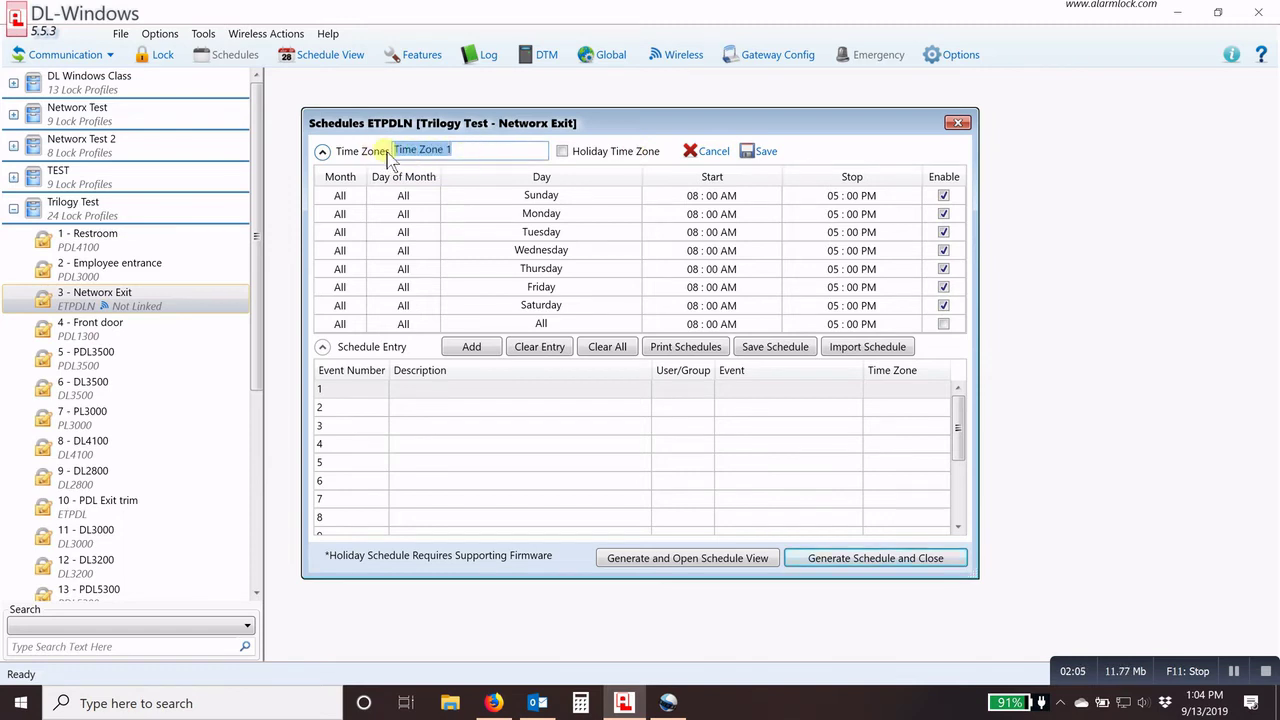
pyautogui.click(563, 151)
pyautogui.moveTo(503, 152); pyautogui.dragTo(383, 129)
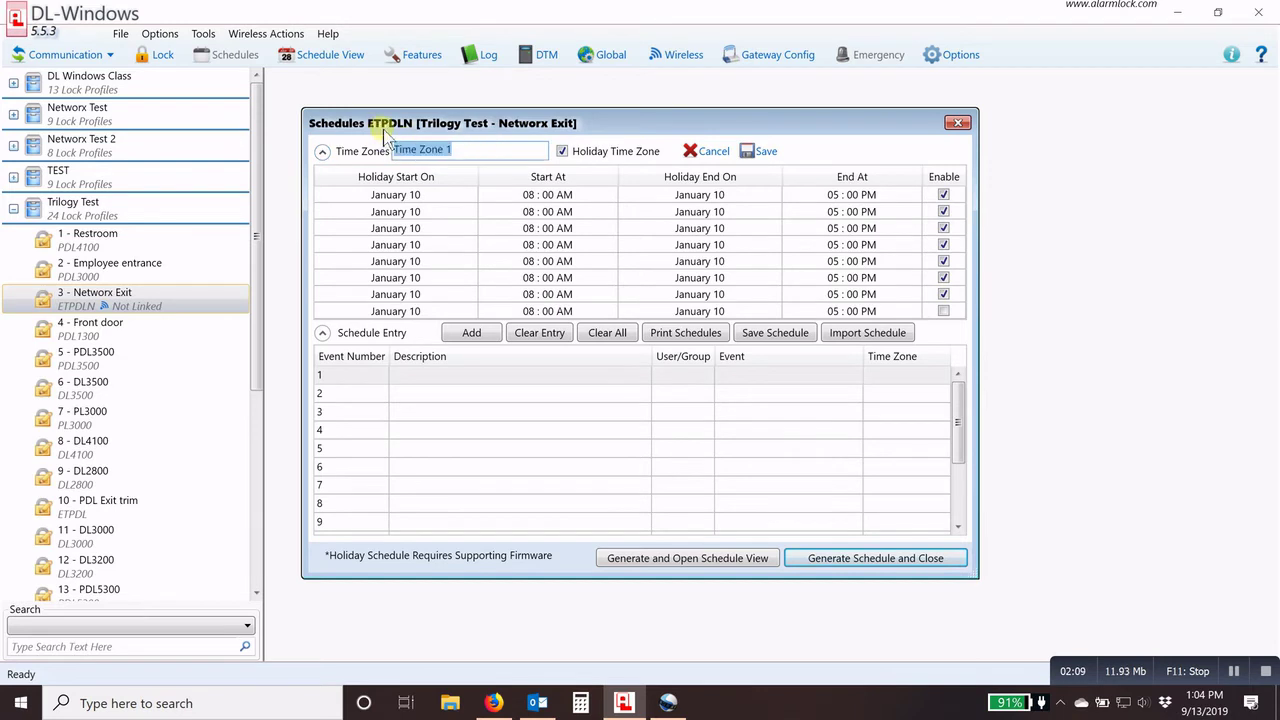
pyautogui.write('Christmas Break 2019')
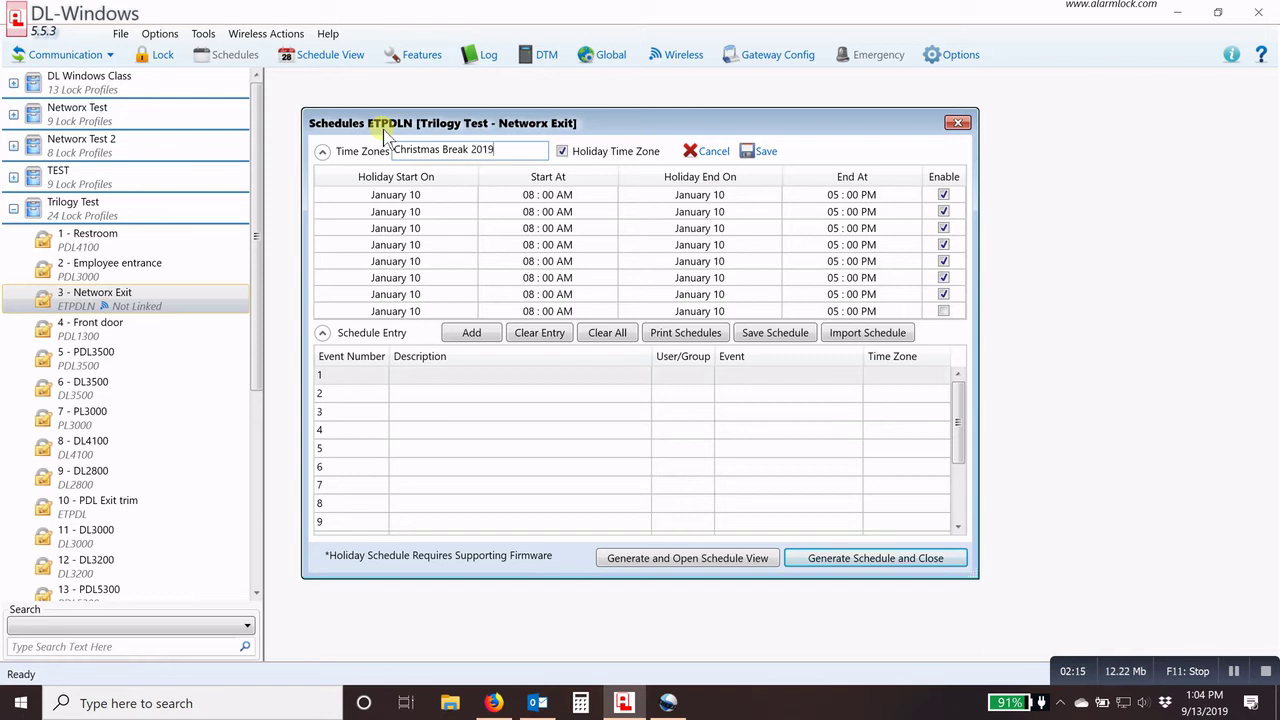
pyautogui.click(759, 152)
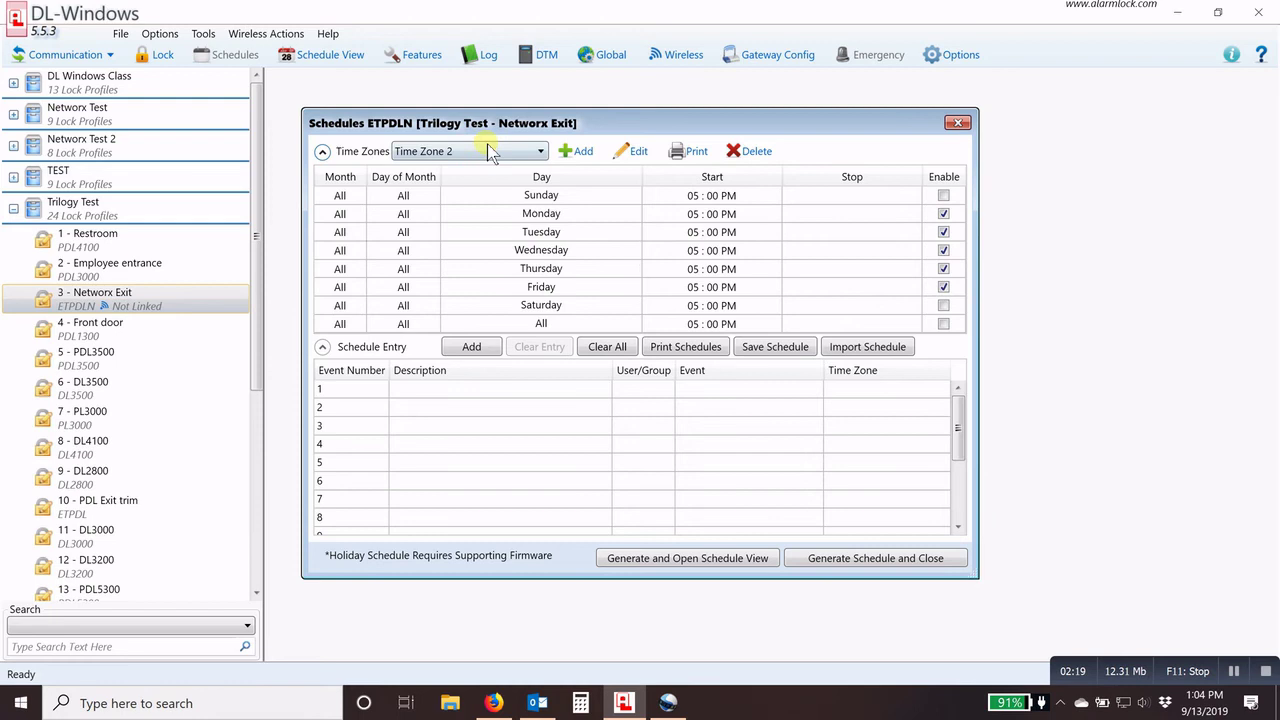
# - Compare the layout of the Christmas Break 2019 holiday time zone with the regular Time Zone 2
pyautogui.click(489, 150)
pyautogui.click(462, 378)
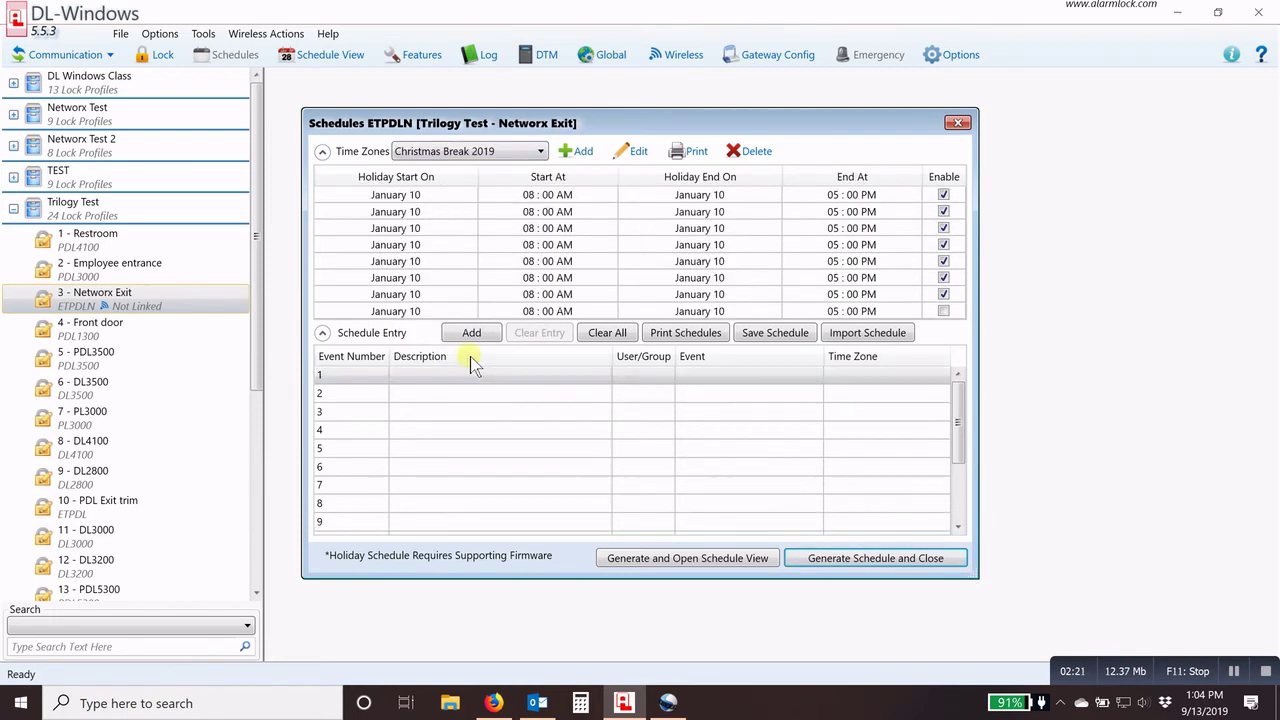
pyautogui.click(437, 152)
pyautogui.click(430, 172)
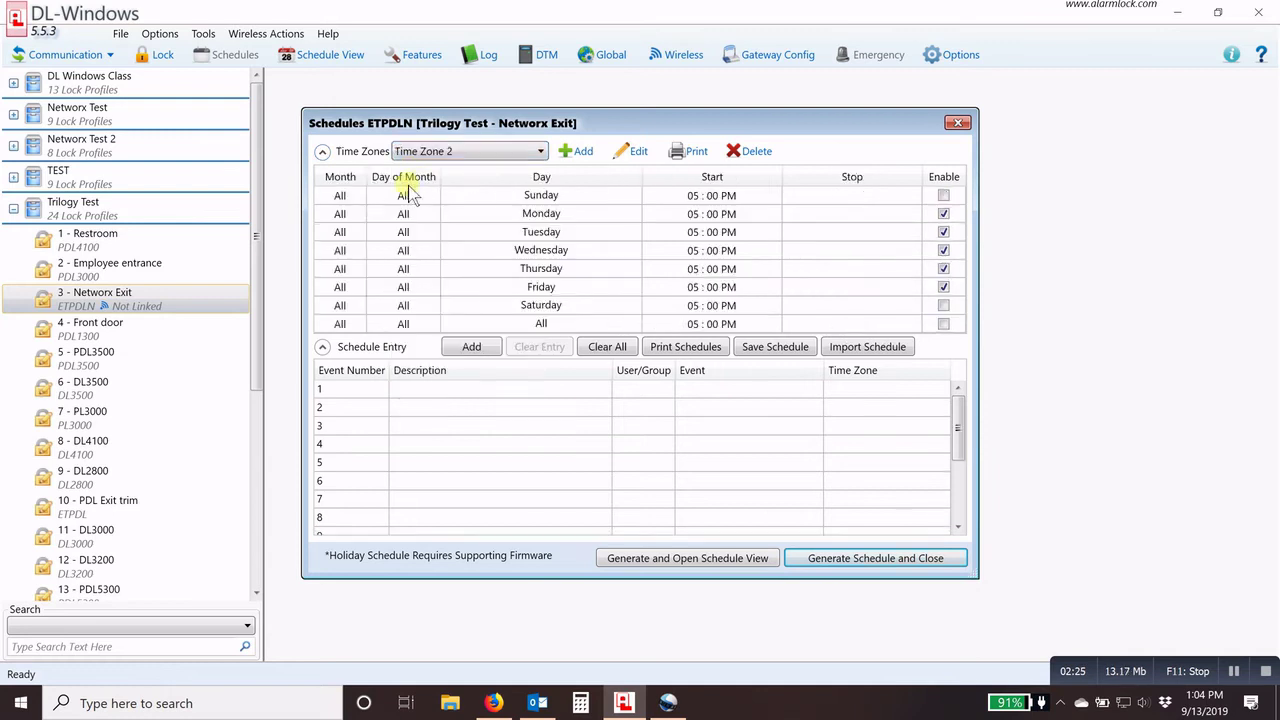
# - In the Christmas Break 2019 time zone, set the first row's holiday start date to December 16
pyautogui.click(490, 152)
pyautogui.click(450, 372)
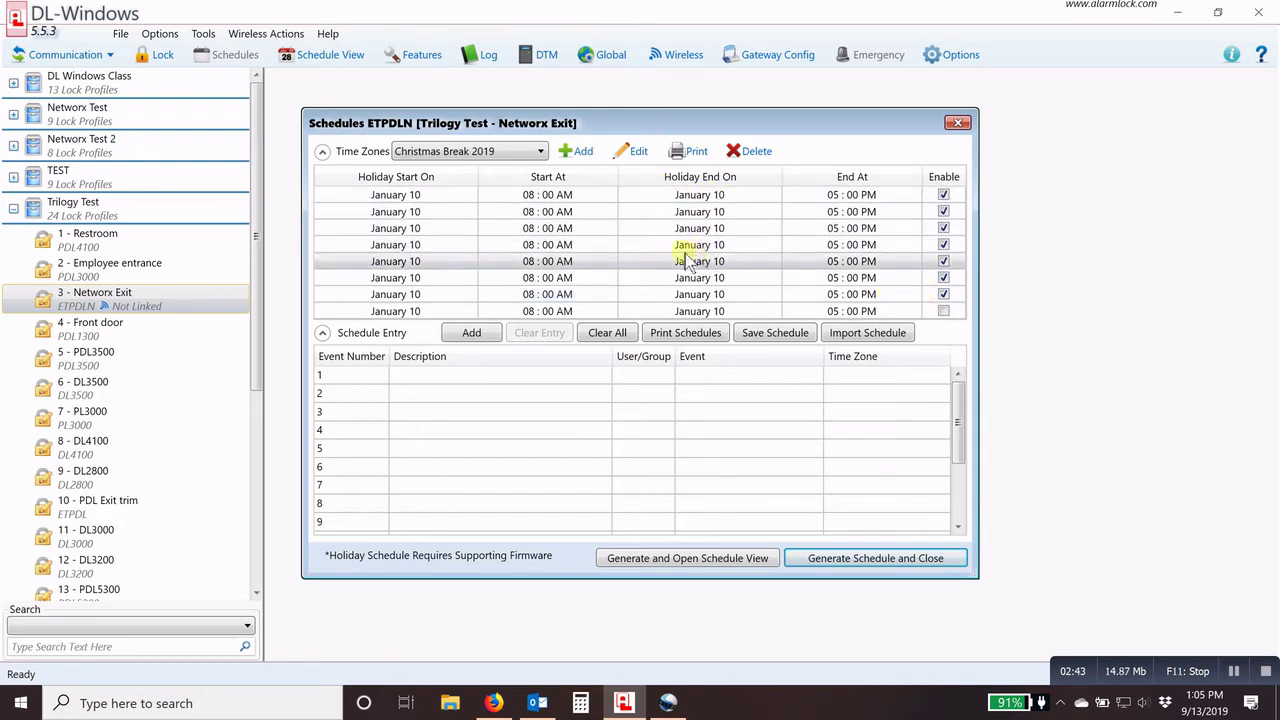
pyautogui.click(427, 195)
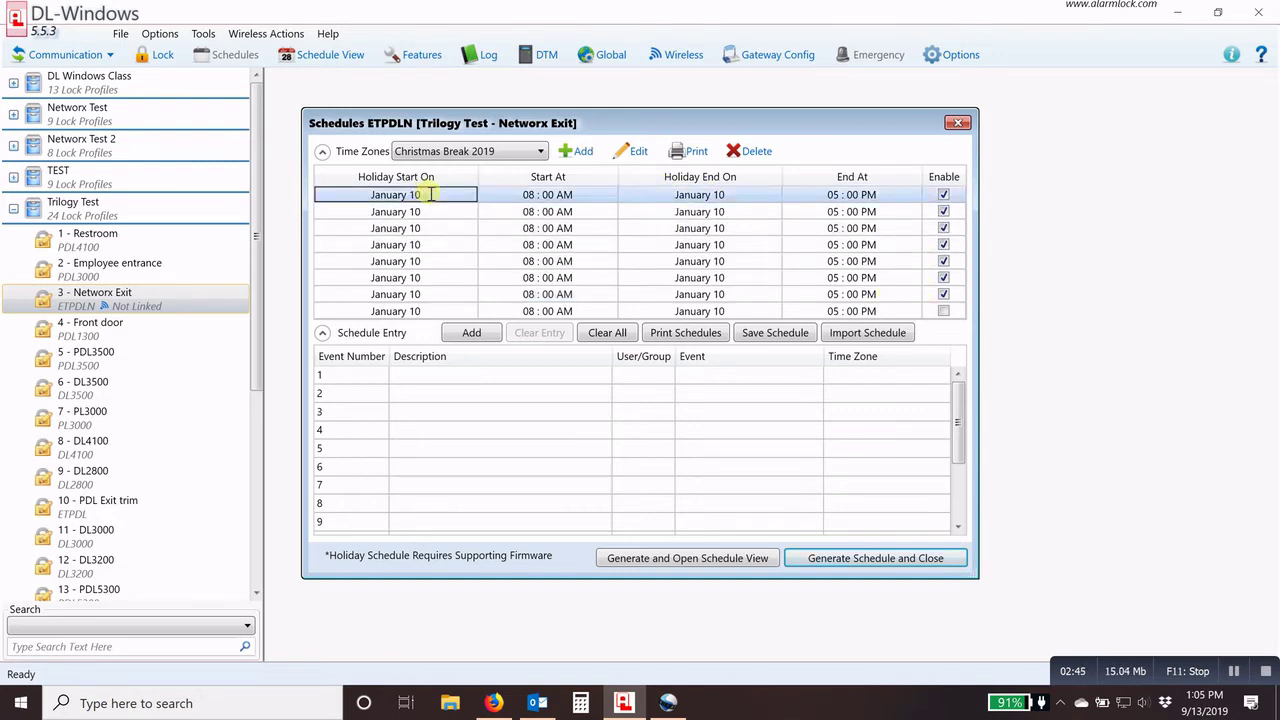
pyautogui.click(428, 194)
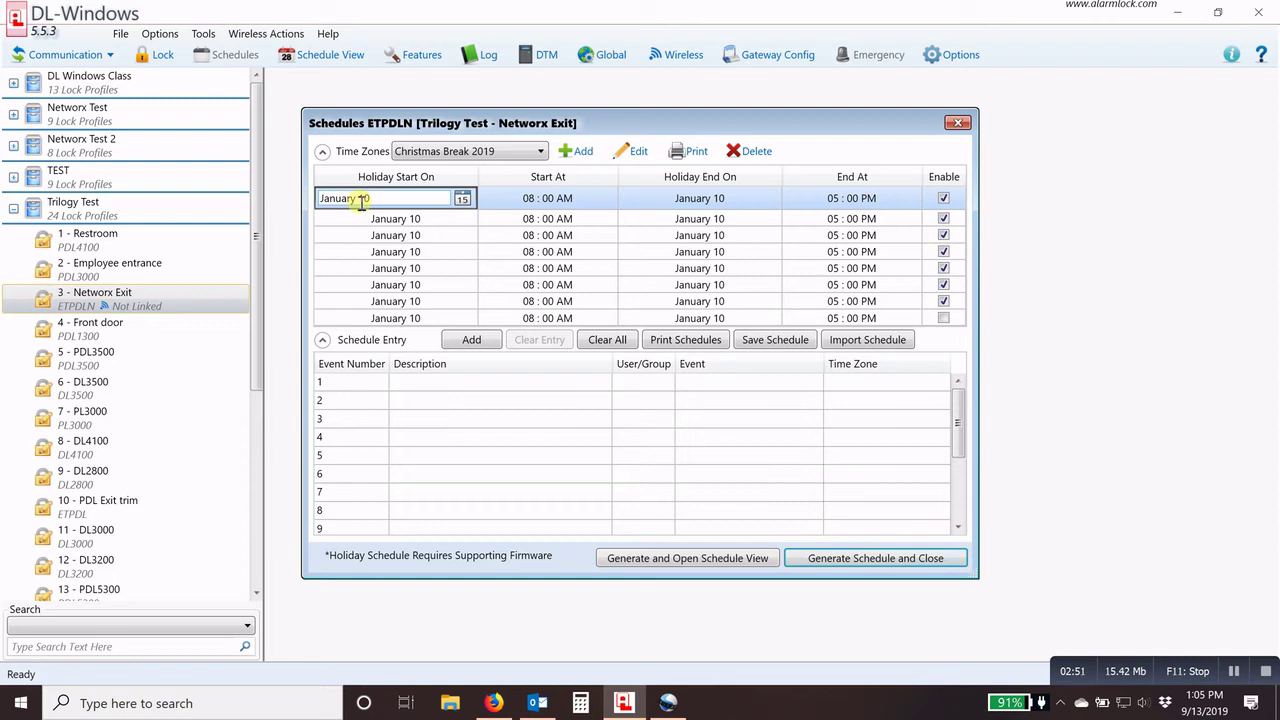
pyautogui.click(462, 199)
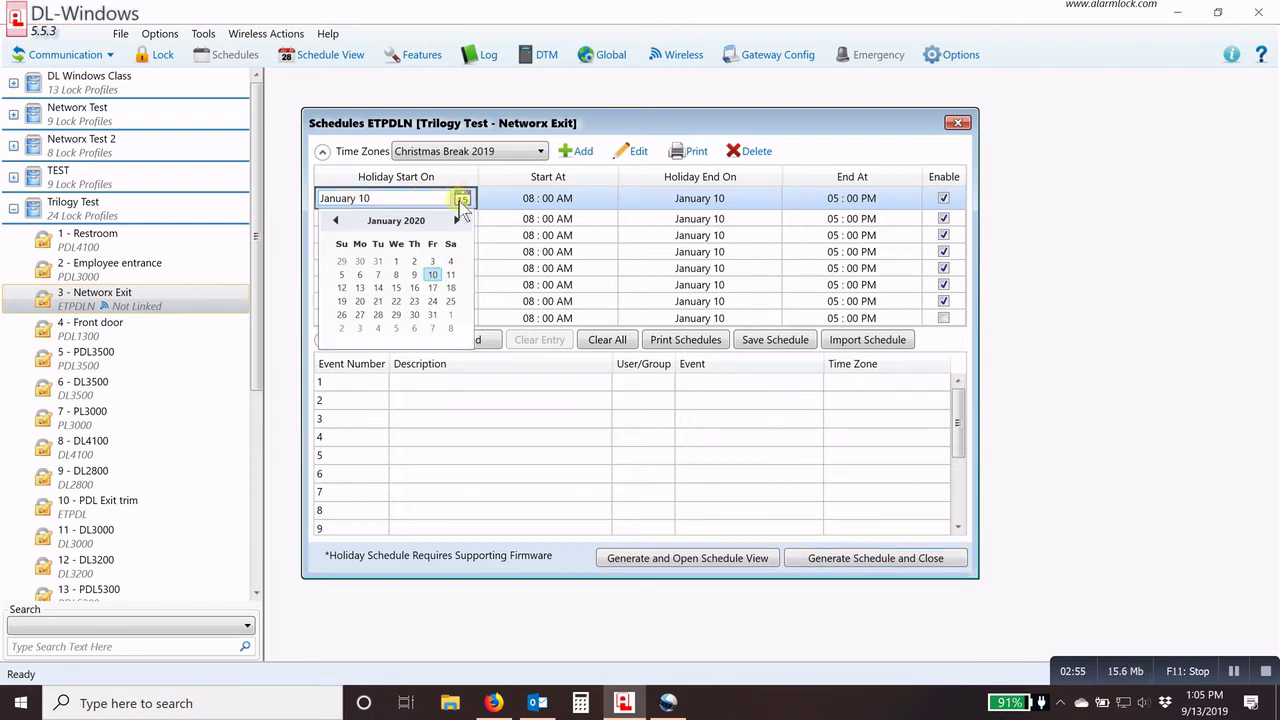
pyautogui.click(339, 223)
pyautogui.click(361, 302)
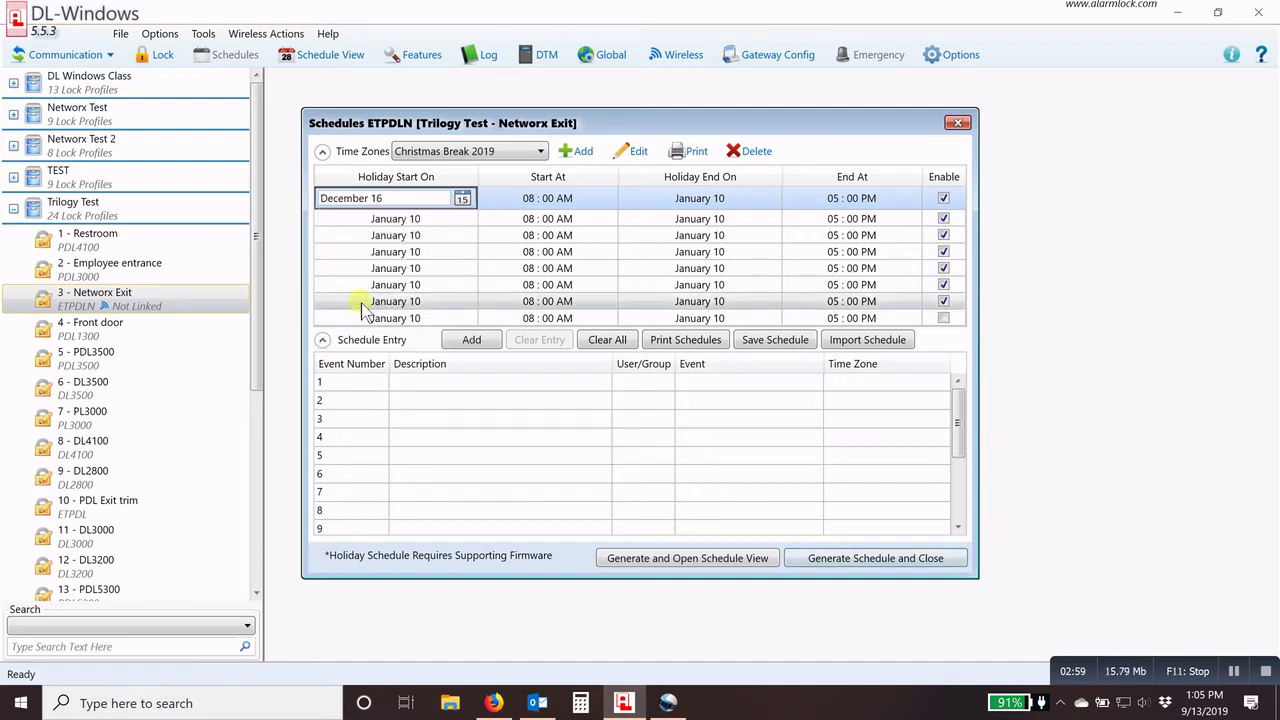
pyautogui.click(382, 199)
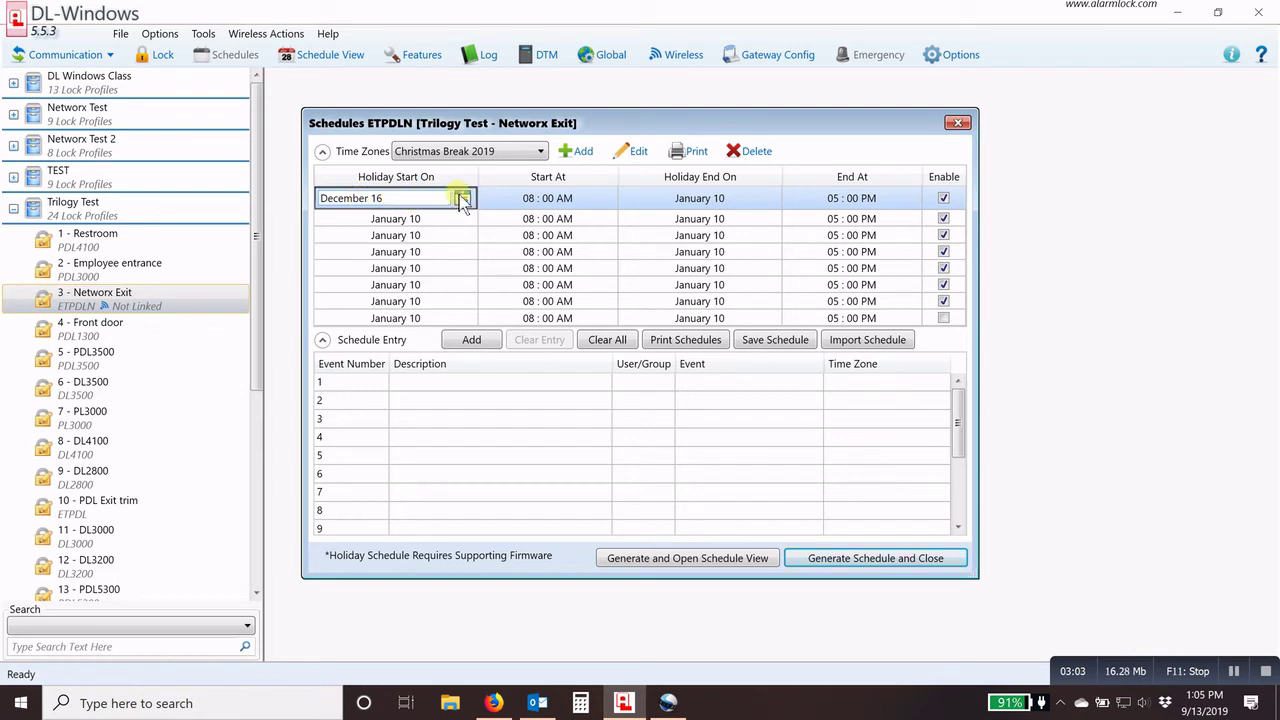
# - Set the start time of the first Christmas Break 2019 row to 05:00 AM
pyautogui.click(528, 198)
pyautogui.click(531, 198)
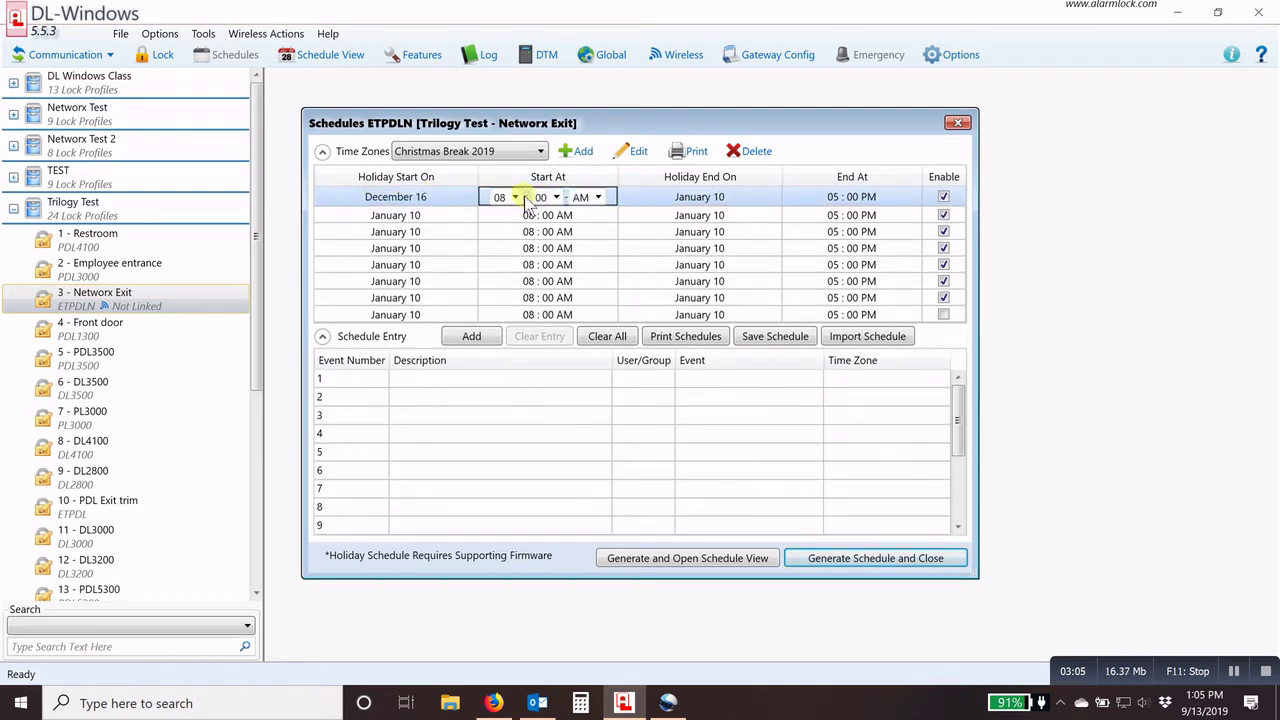
pyautogui.click(515, 197)
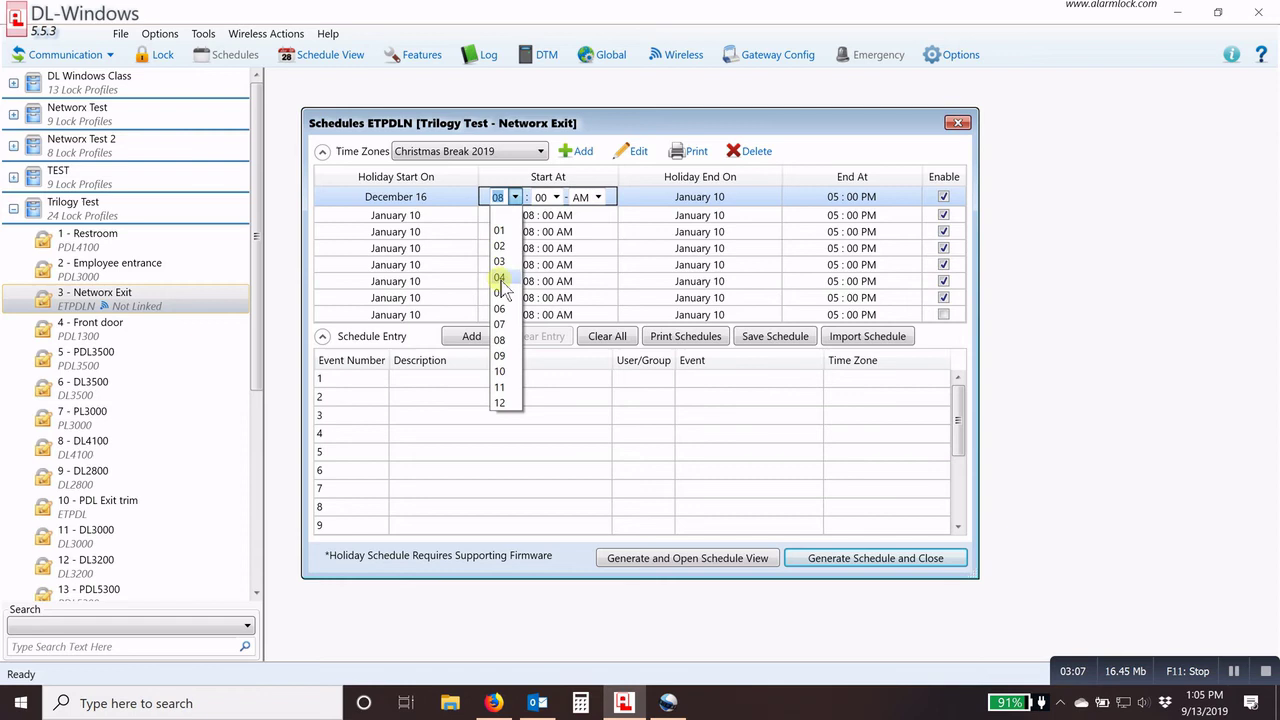
pyautogui.click(500, 292)
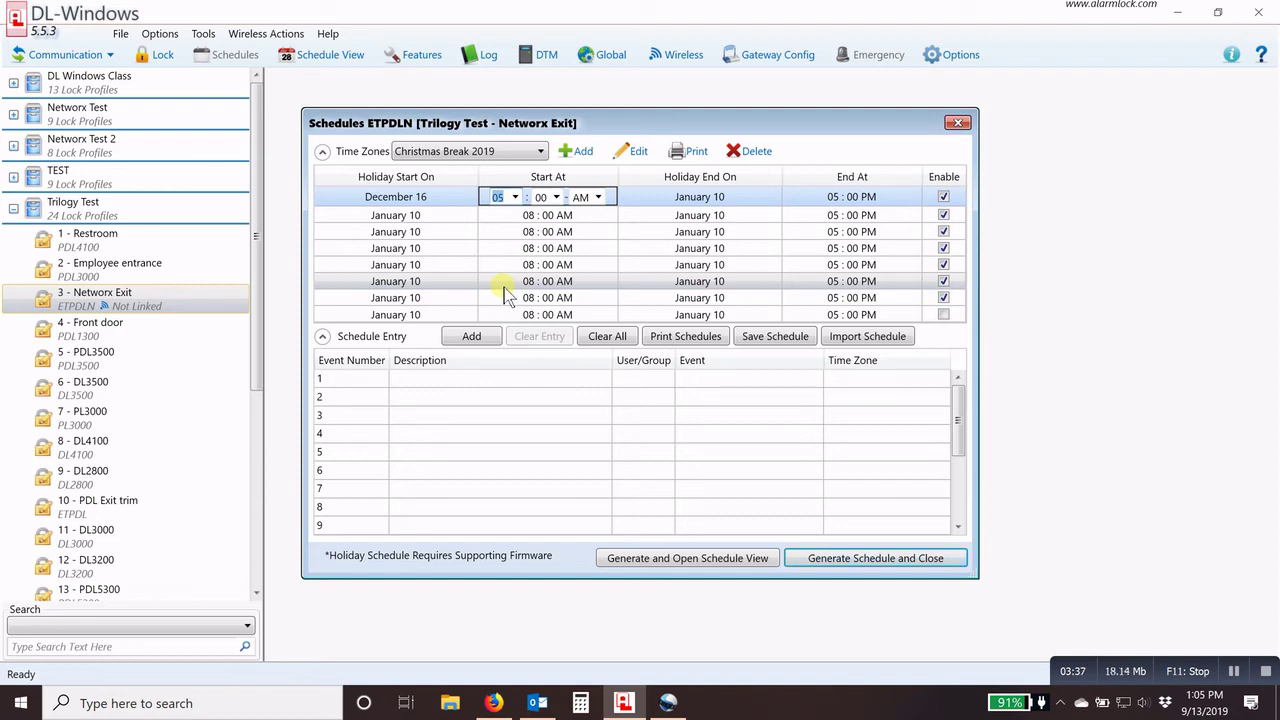
# - Set the first holiday row to end on January 03 at 08:00 PM
pyautogui.click(697, 199)
pyautogui.click(697, 199)
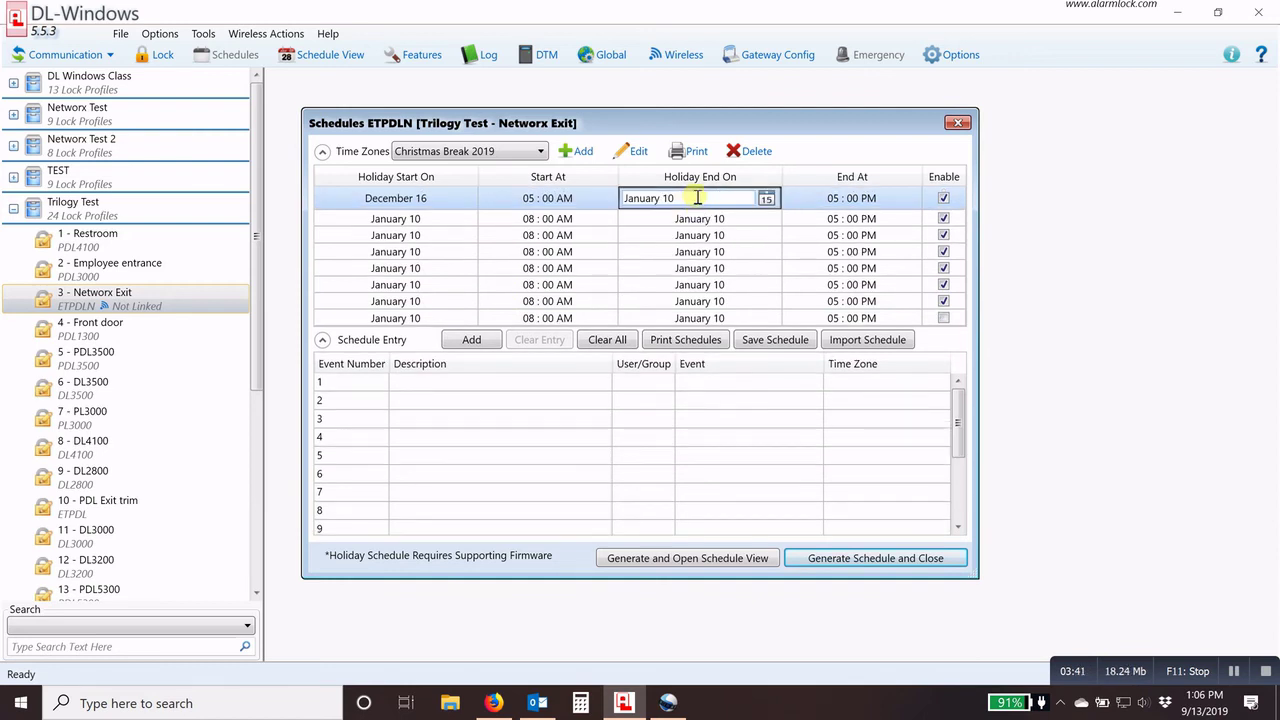
pyautogui.click(766, 198)
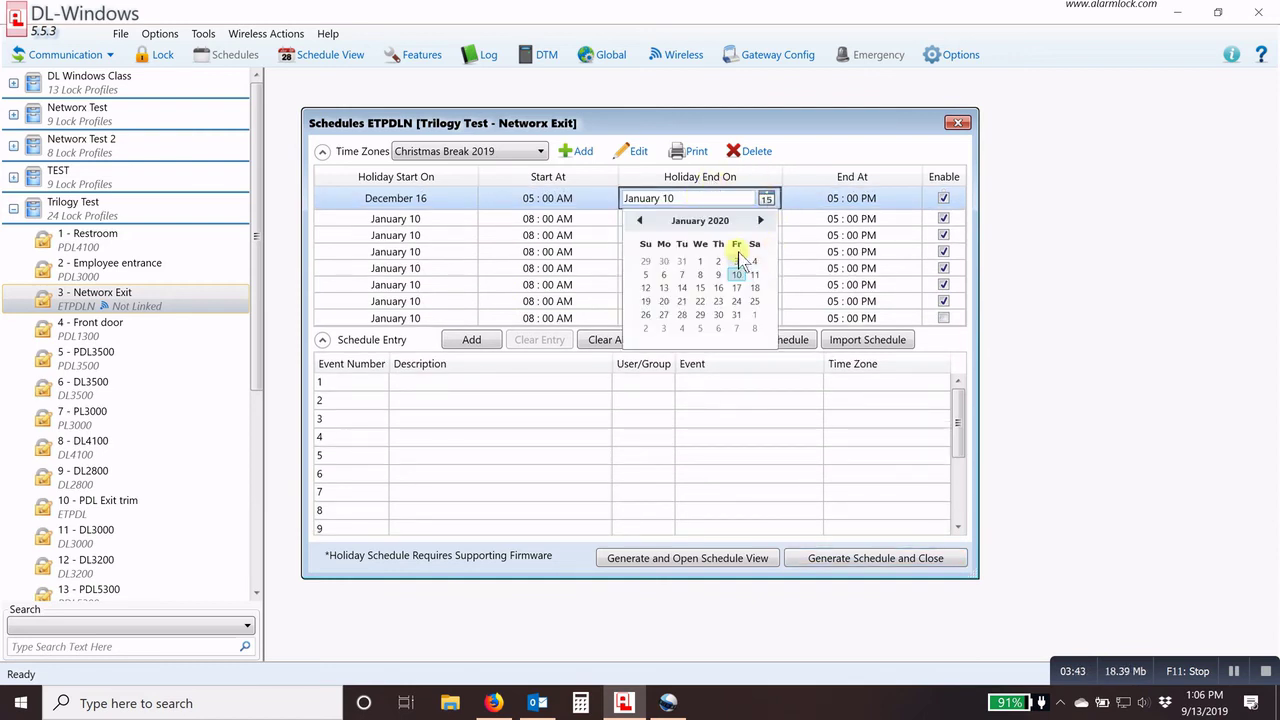
pyautogui.click(737, 249)
pyautogui.click(830, 197)
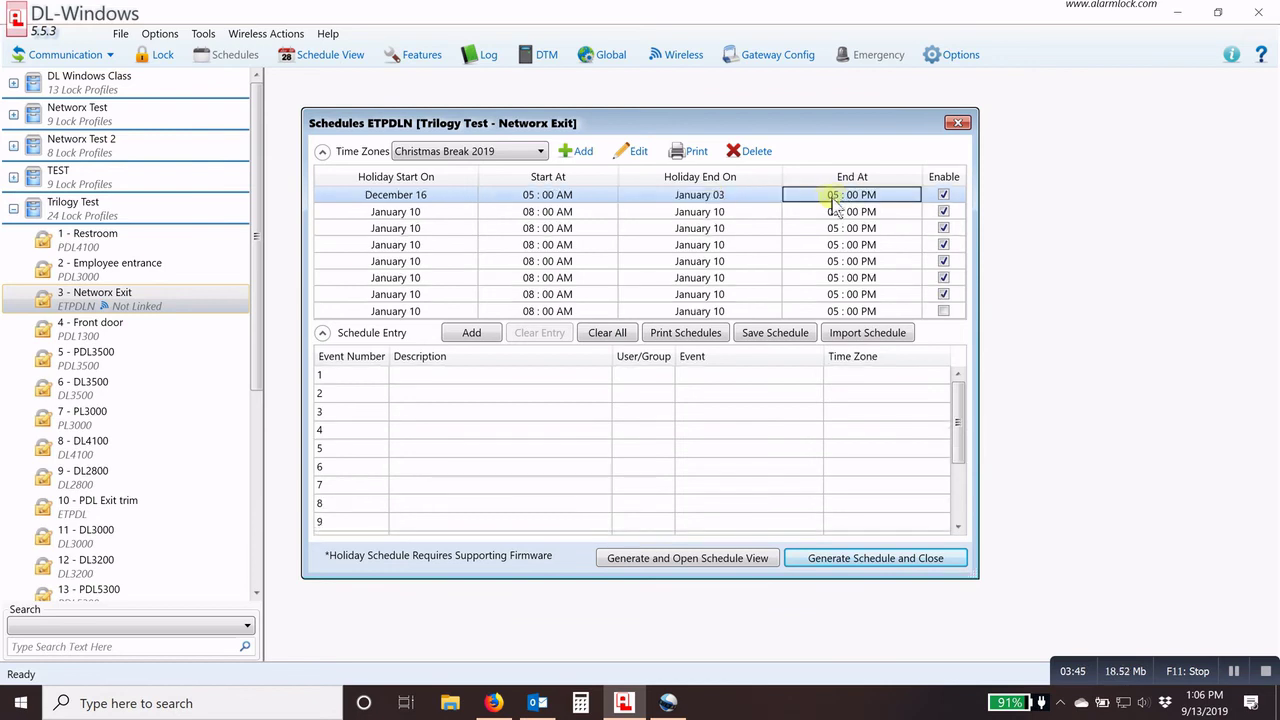
pyautogui.click(826, 197)
pyautogui.click(819, 198)
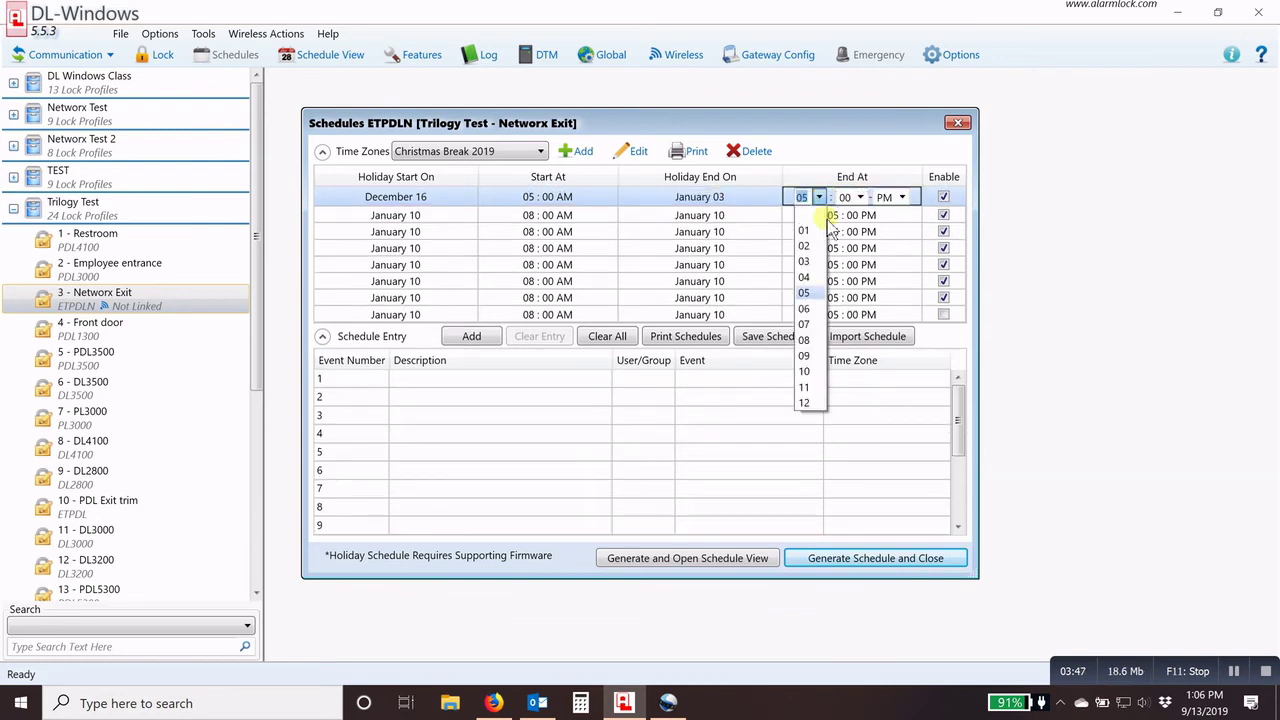
pyautogui.click(805, 341)
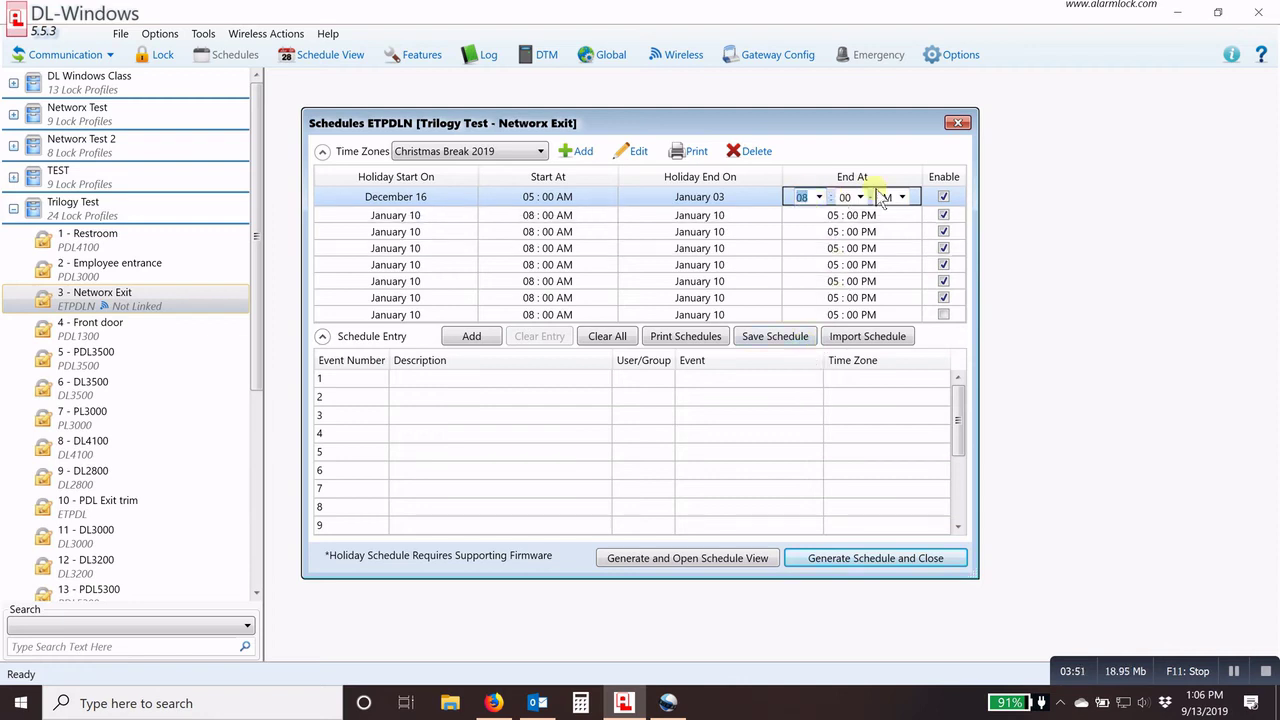
# - Disable all rows of the Christmas Break 2019 time zone and enable only the December 16 row
pyautogui.click(940, 214)
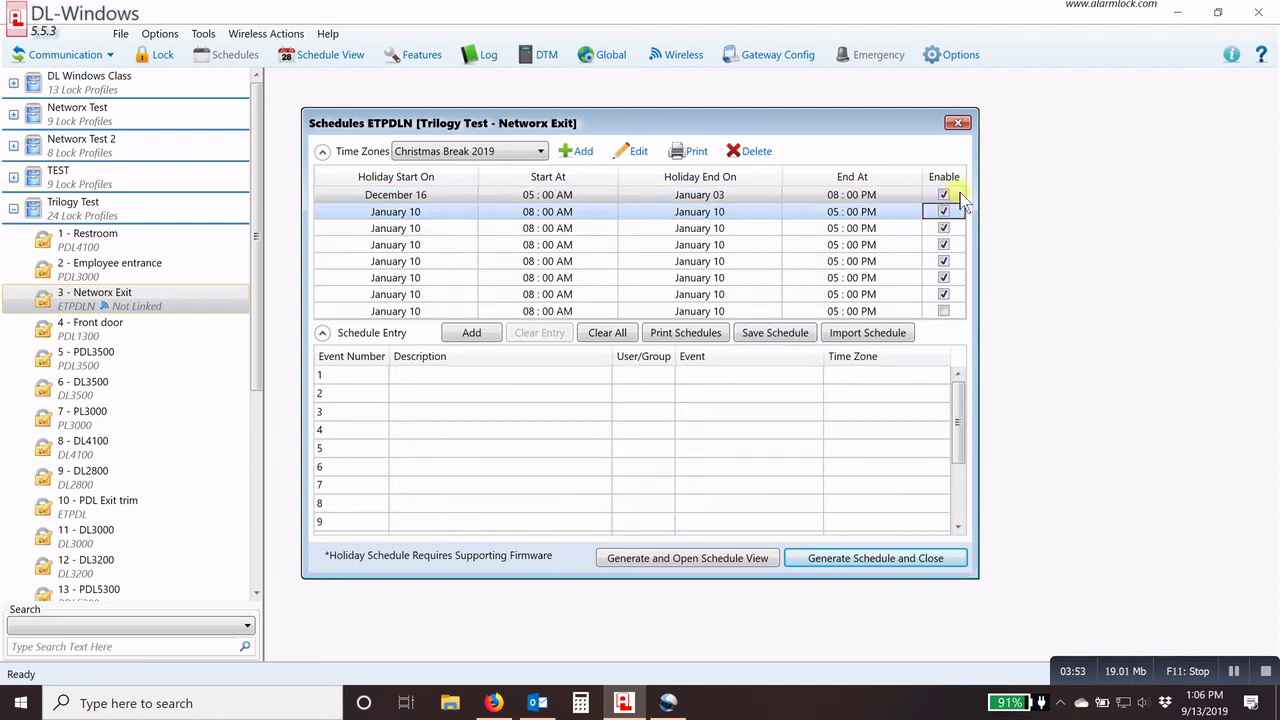
pyautogui.rightClick(962, 199)
pyautogui.click(996, 321)
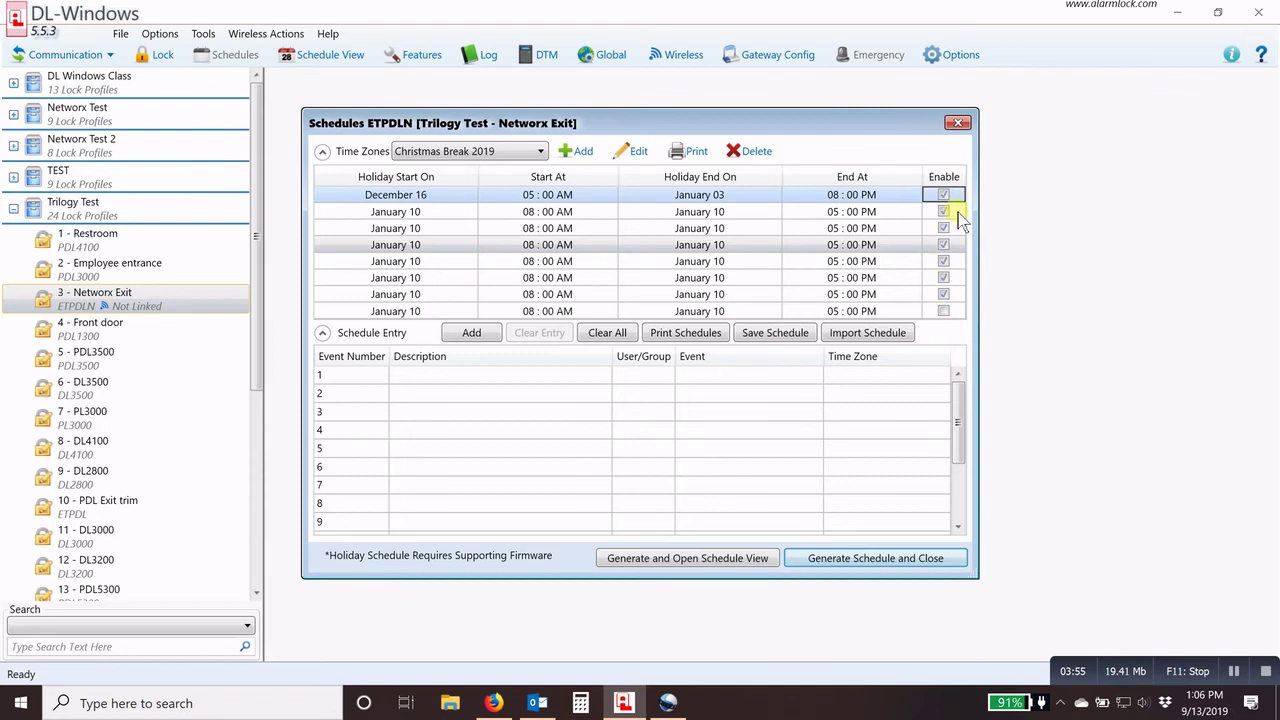
pyautogui.click(944, 194)
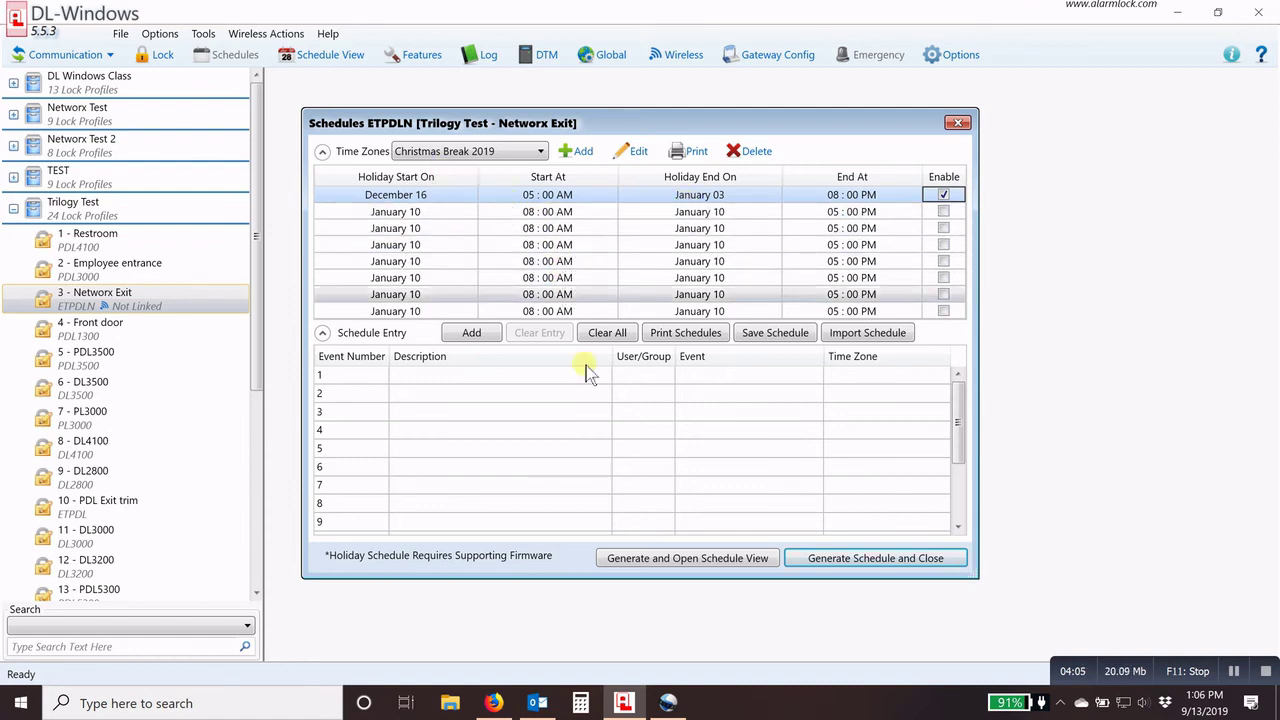
# - Enter Christmas Break 2019 as the description of schedule event number 1
pyautogui.click(498, 374)
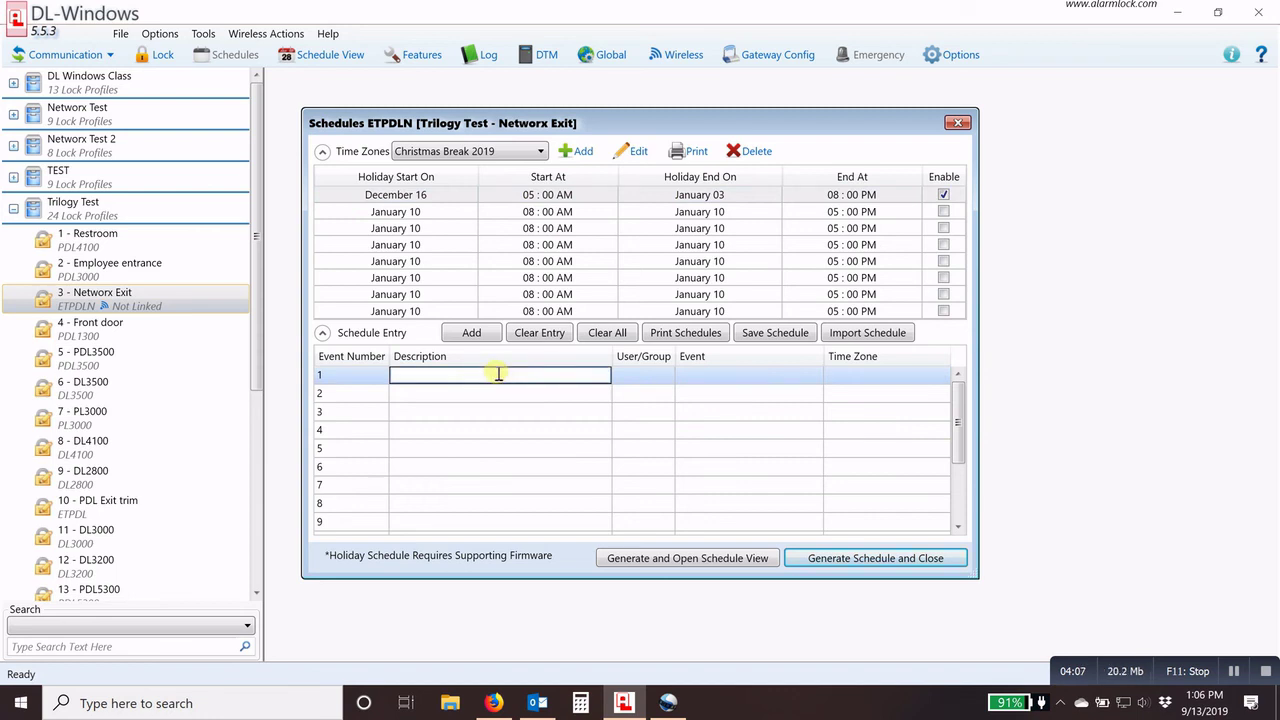
pyautogui.write('Chri')
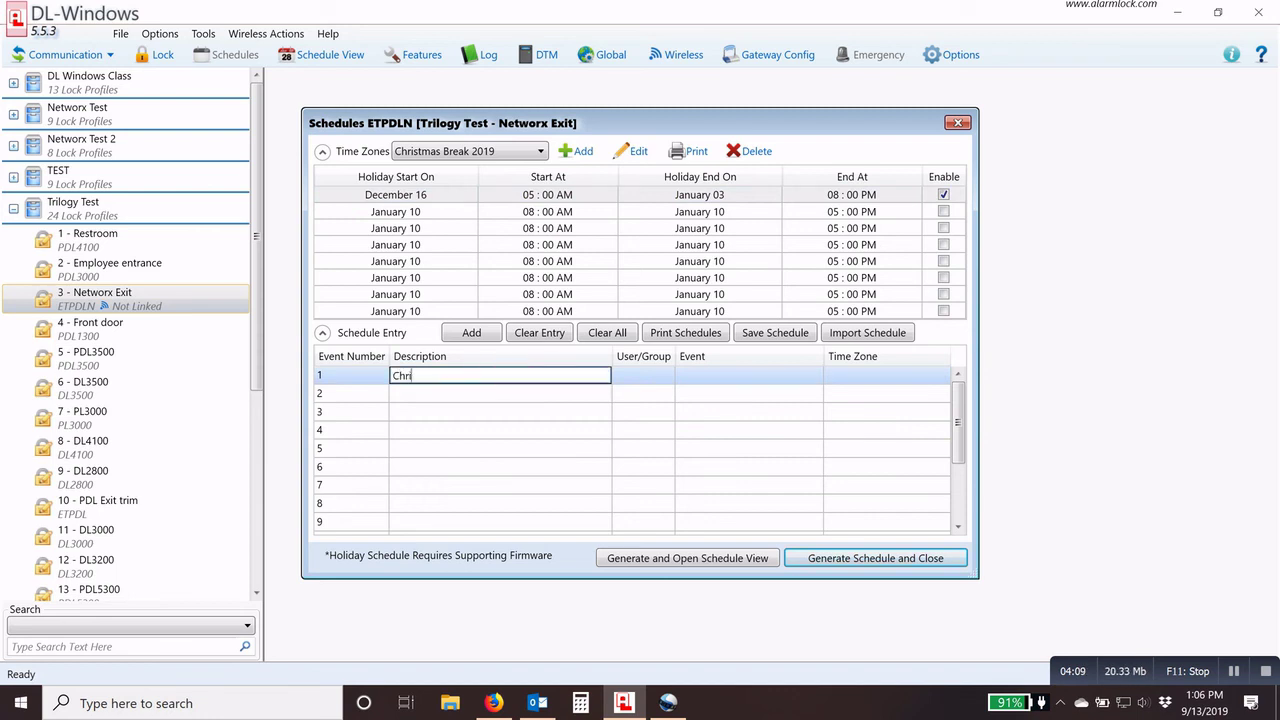
pyautogui.write('stmas')
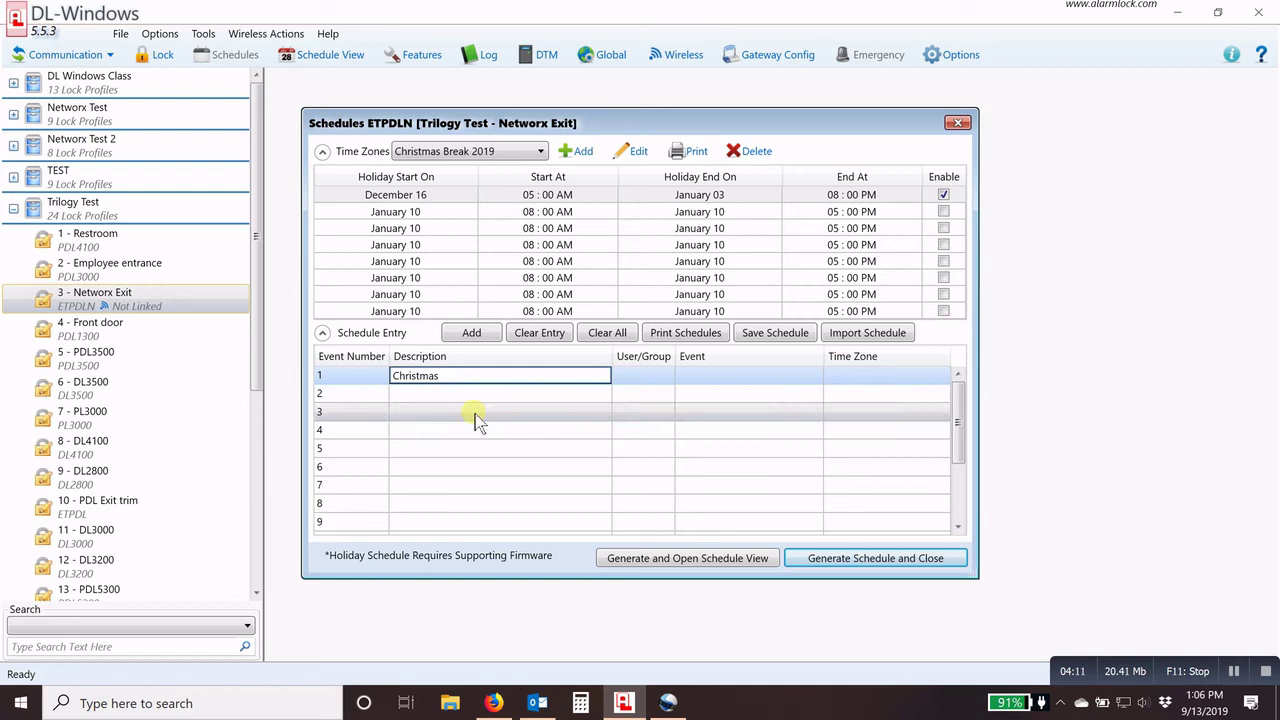
pyautogui.write(' Break 2019')
# - Set event number 1 to Enable Holiday Schedule and assign it the Christmas Break 2019 time zone
pyautogui.click(714, 378)
pyautogui.click(713, 377)
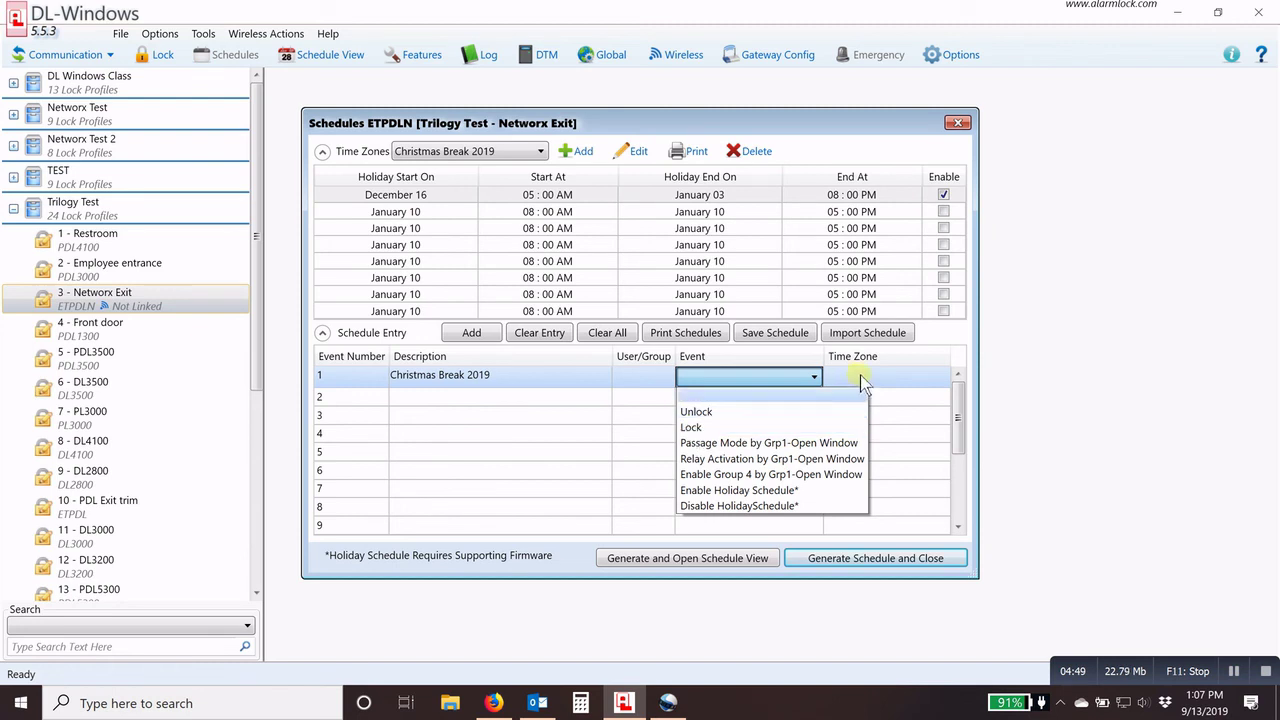
pyautogui.click(732, 490)
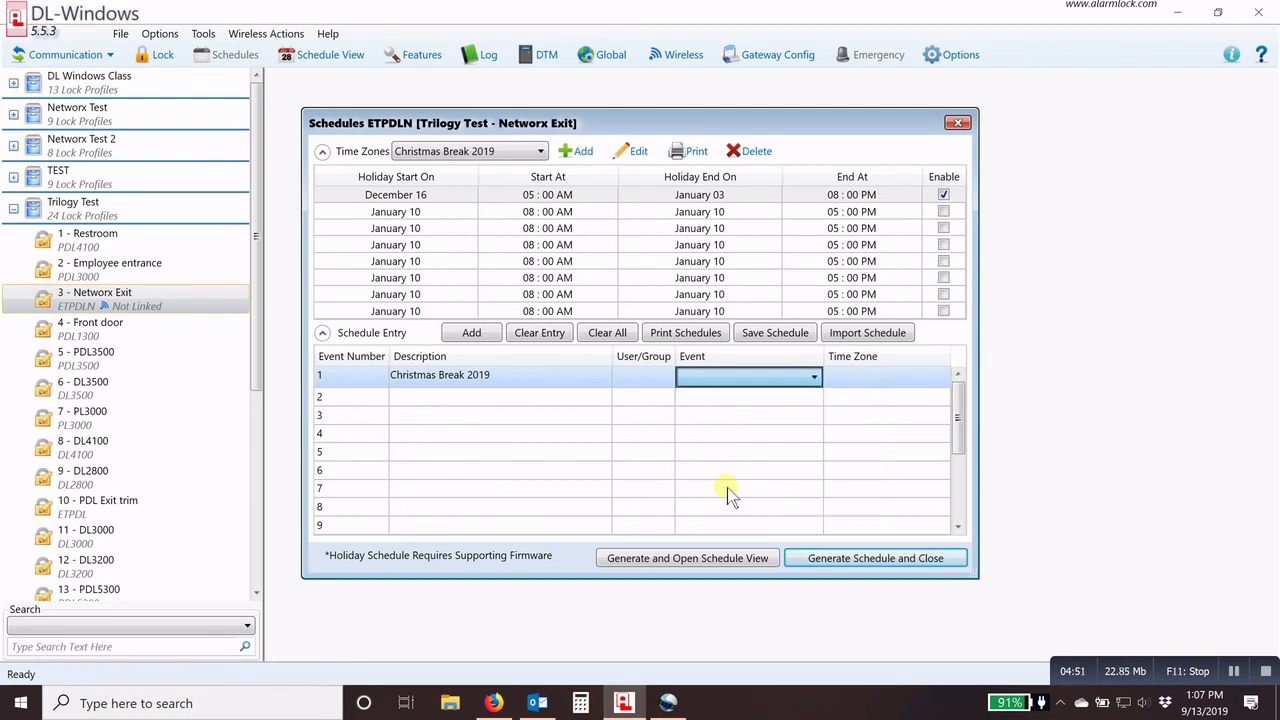
pyautogui.click(867, 377)
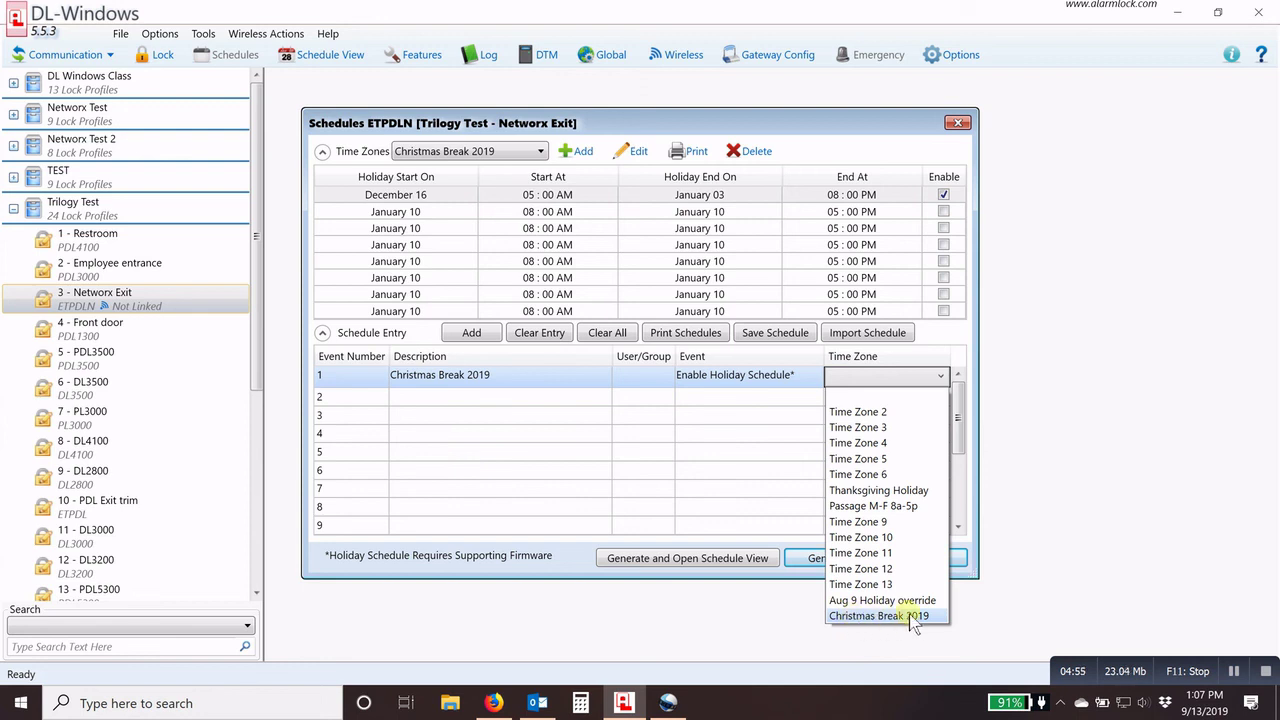
pyautogui.click(911, 617)
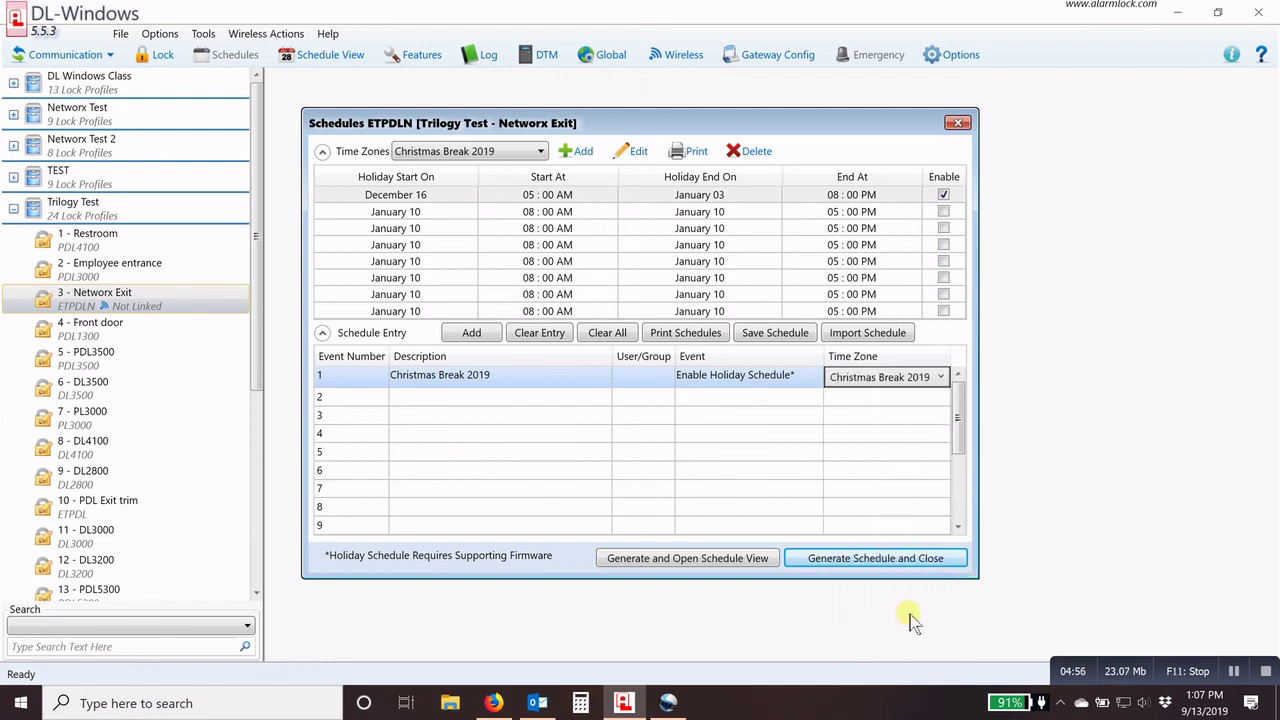
# - Generate the schedule and open it in Schedule View, agreeing to overwrite all the previous data
pyautogui.click(699, 558)
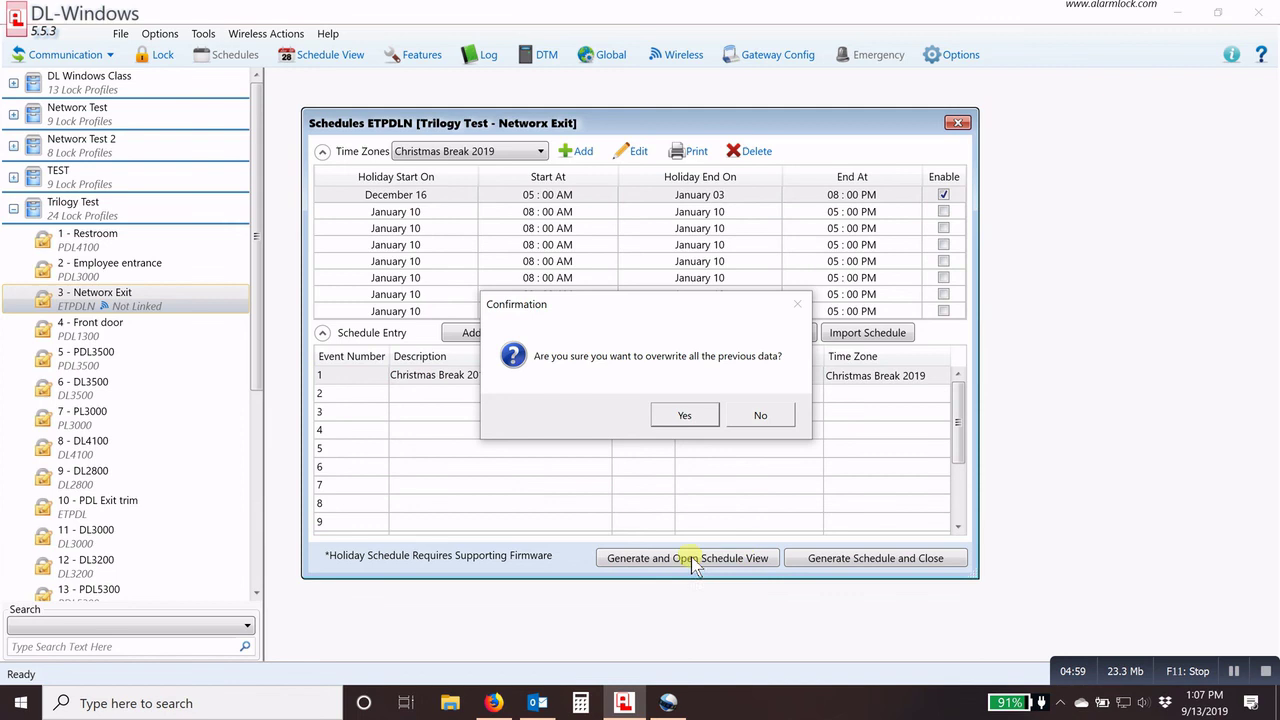
pyautogui.click(686, 417)
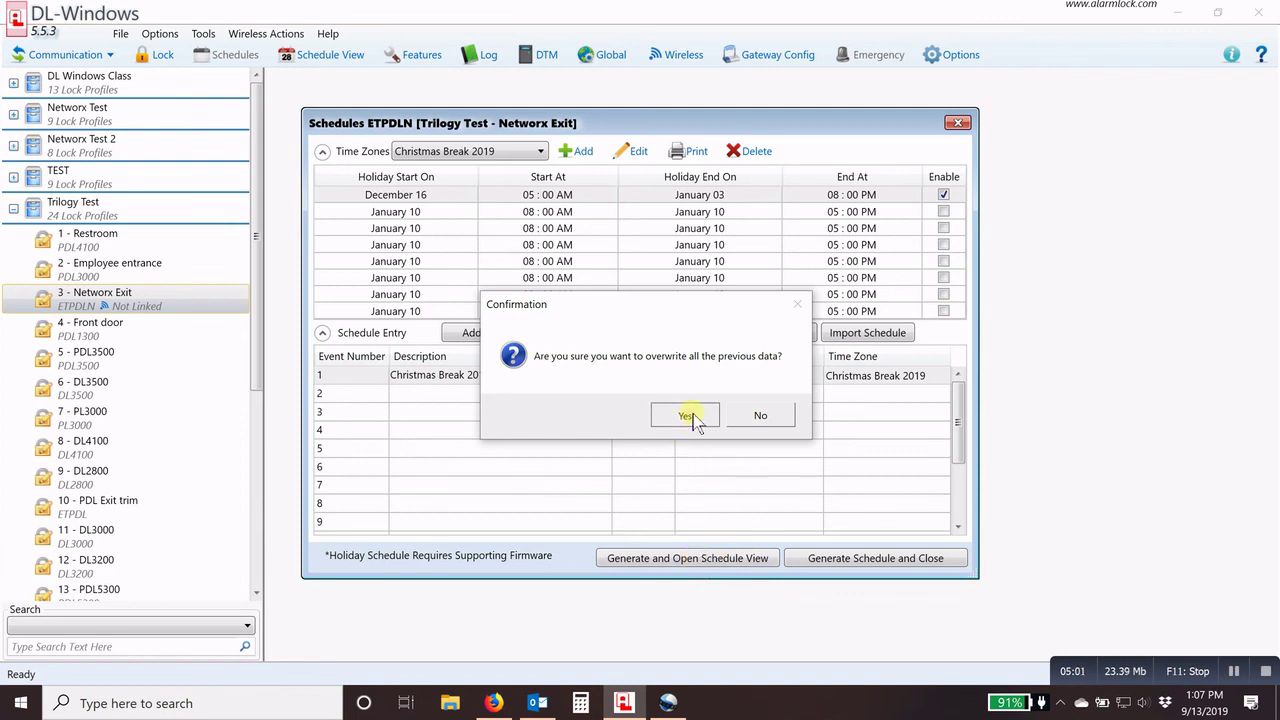